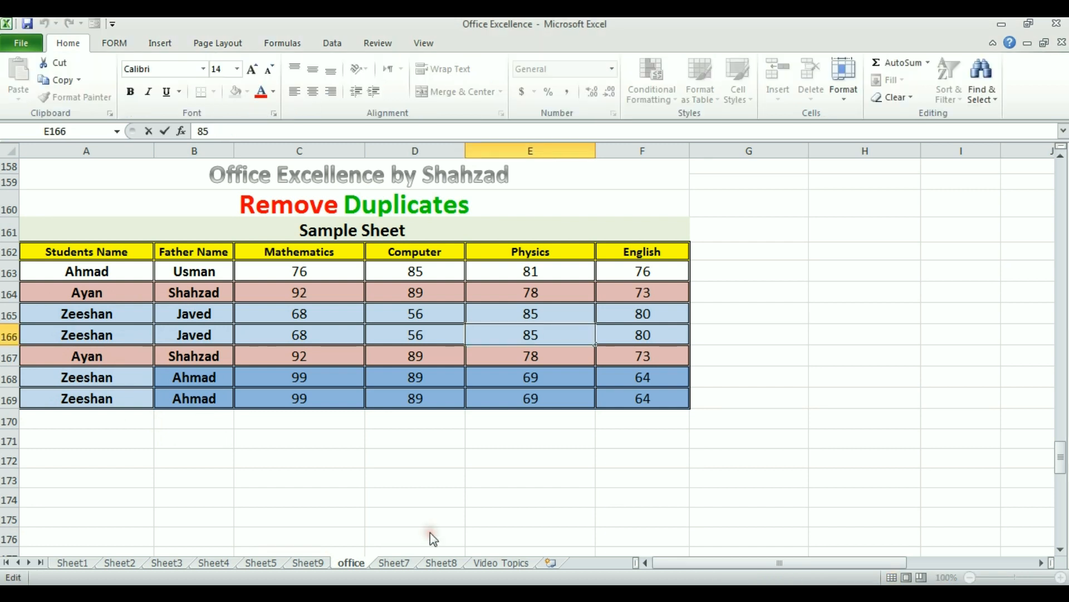
Remove the duplicate rows from the student table, comparing all columns from Students Name to English and treating the data as having headers.
left_click(428, 492)
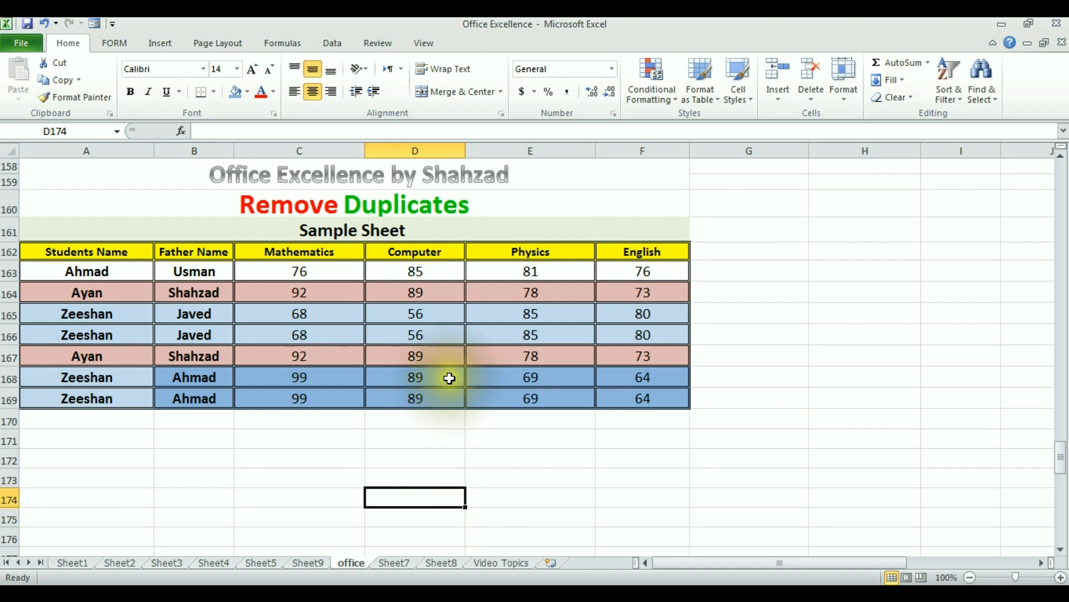
left_click(506, 356)
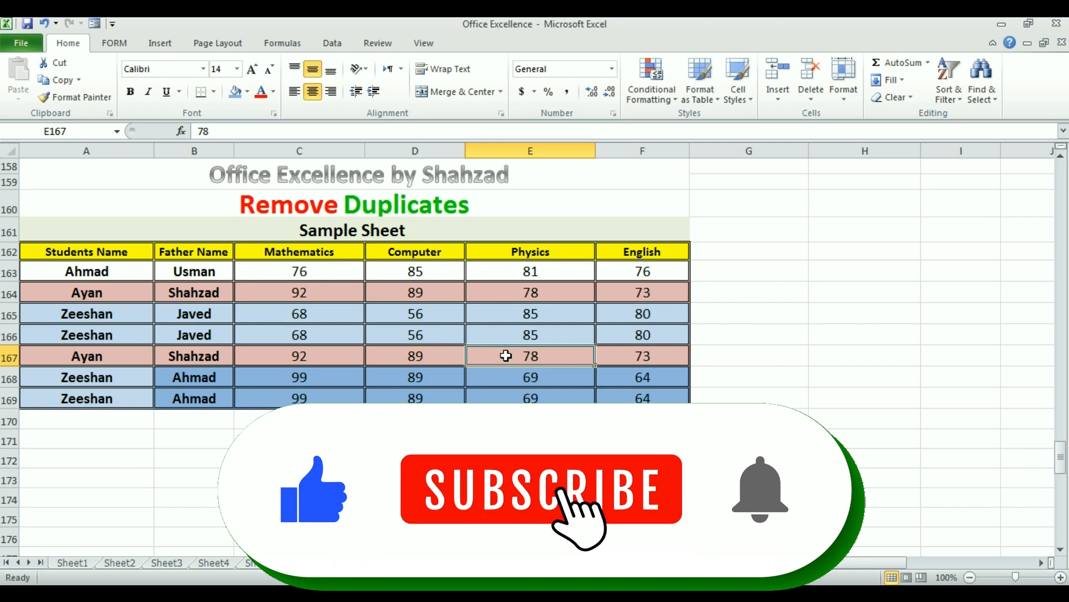
left_click(337, 45)
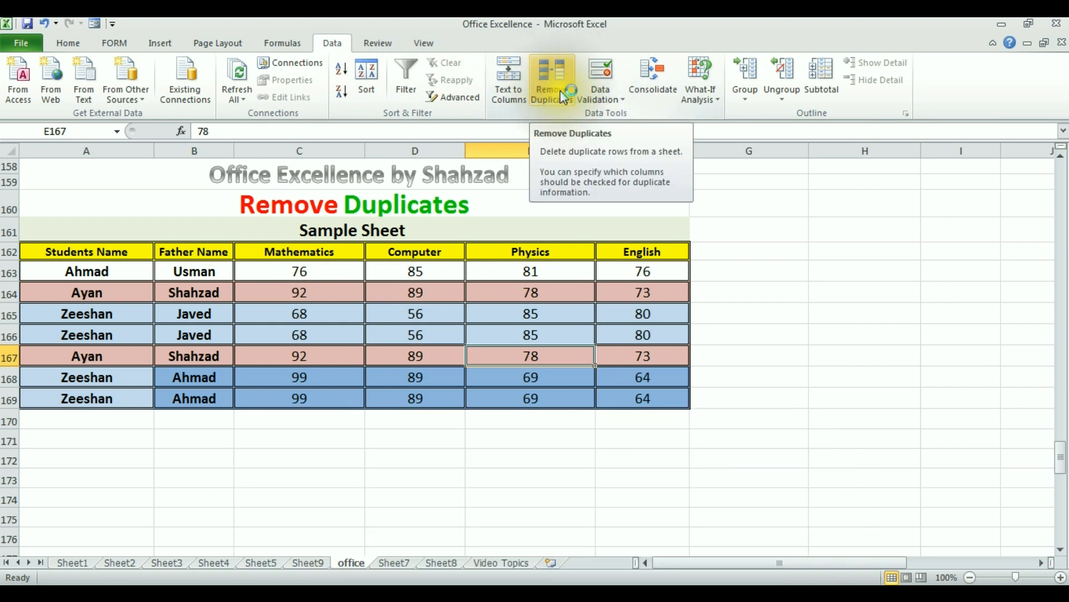
left_click(564, 92)
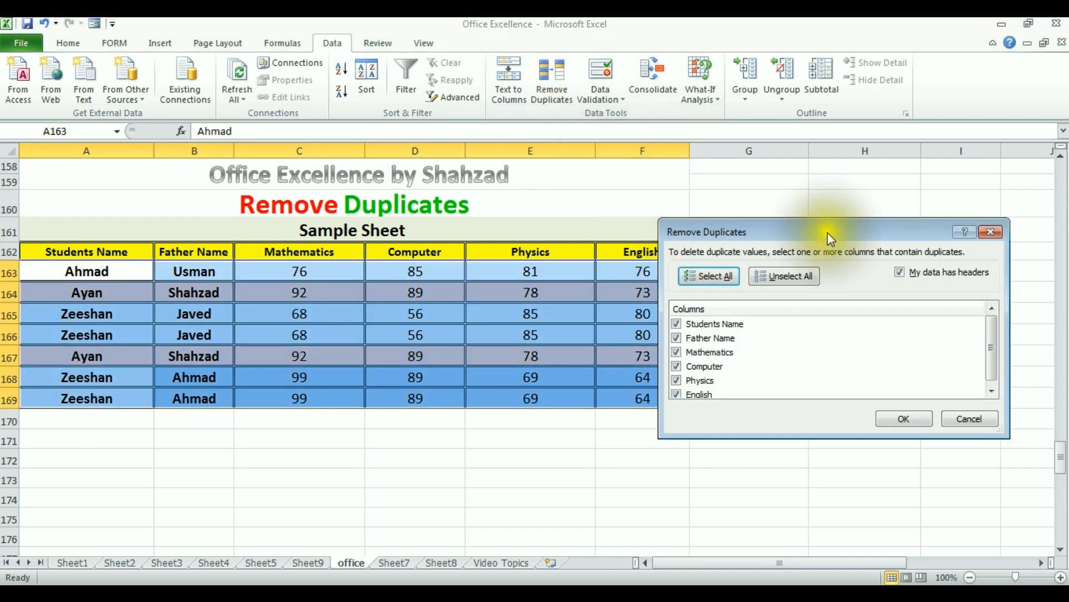
left_click_drag(830, 236, 660, 82)
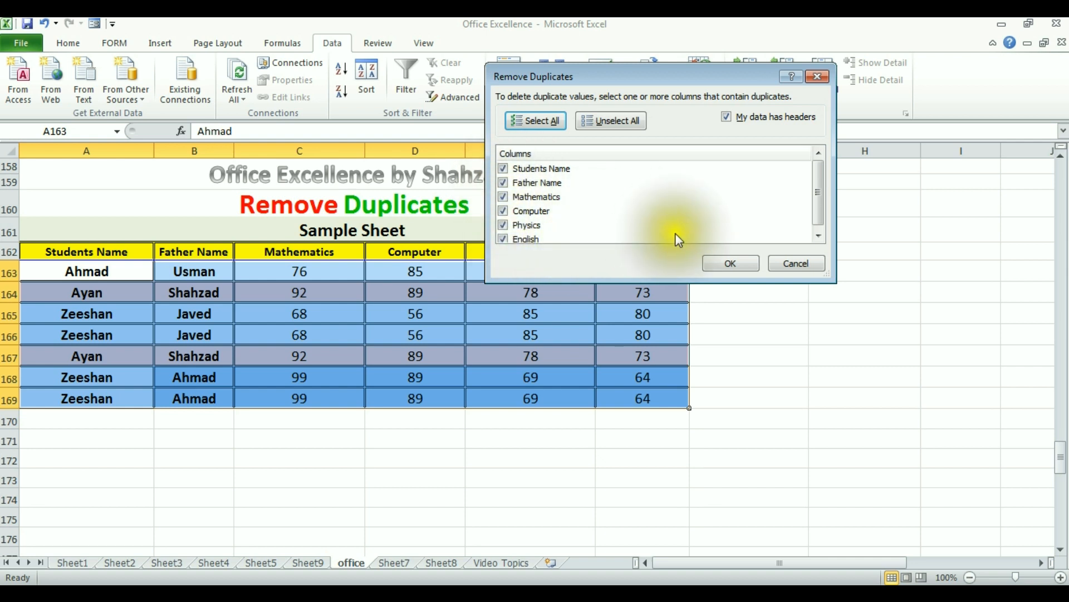
left_click(725, 268)
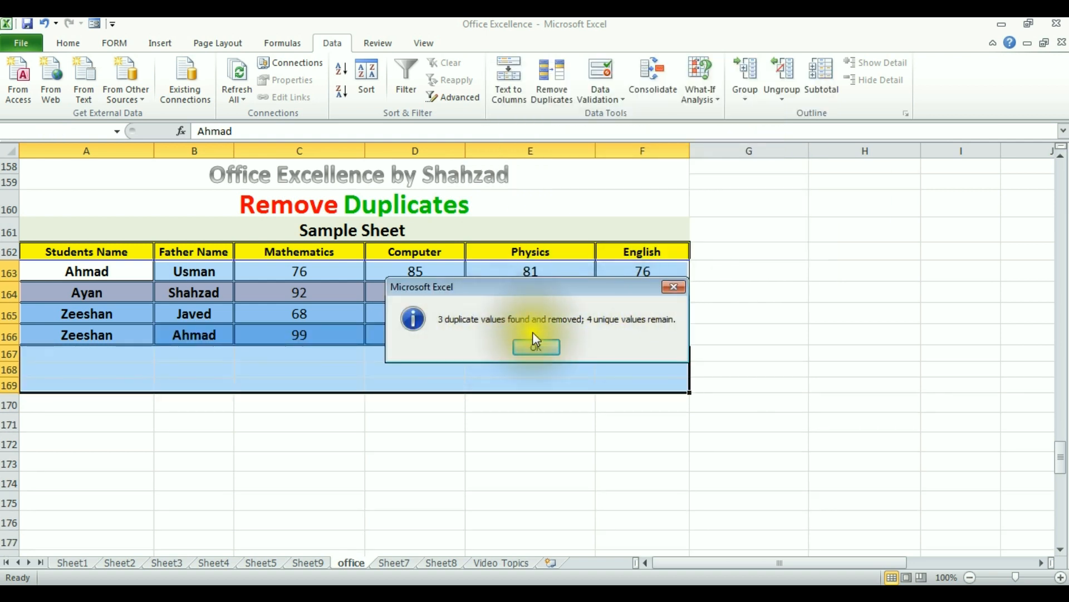
left_click(544, 349)
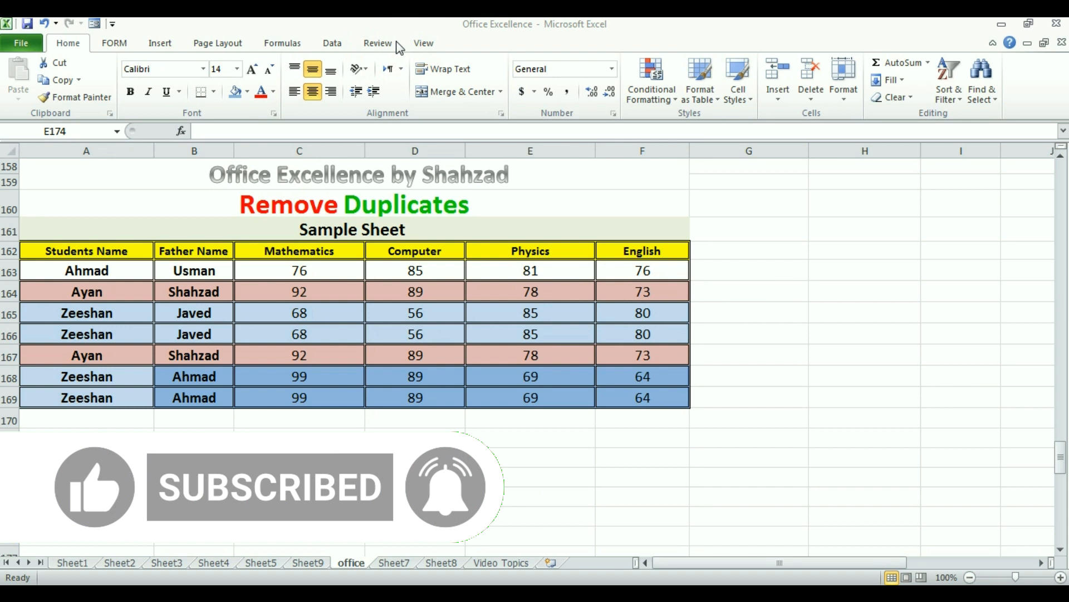
Set up an Advanced Filter that copies to another location, with A162:F169 as the list range.
left_click(334, 46)
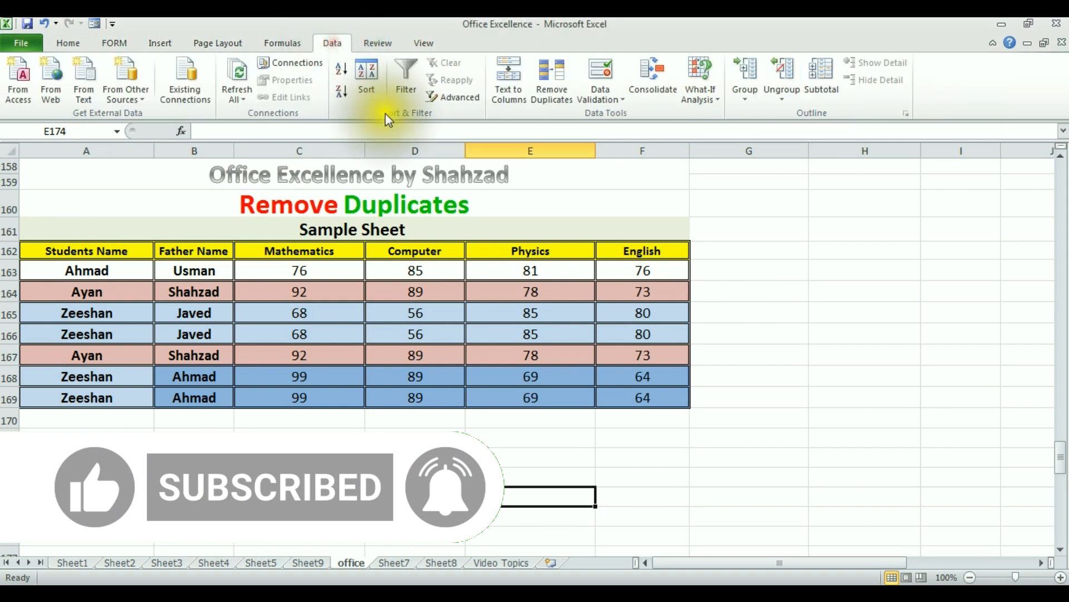
left_click(453, 98)
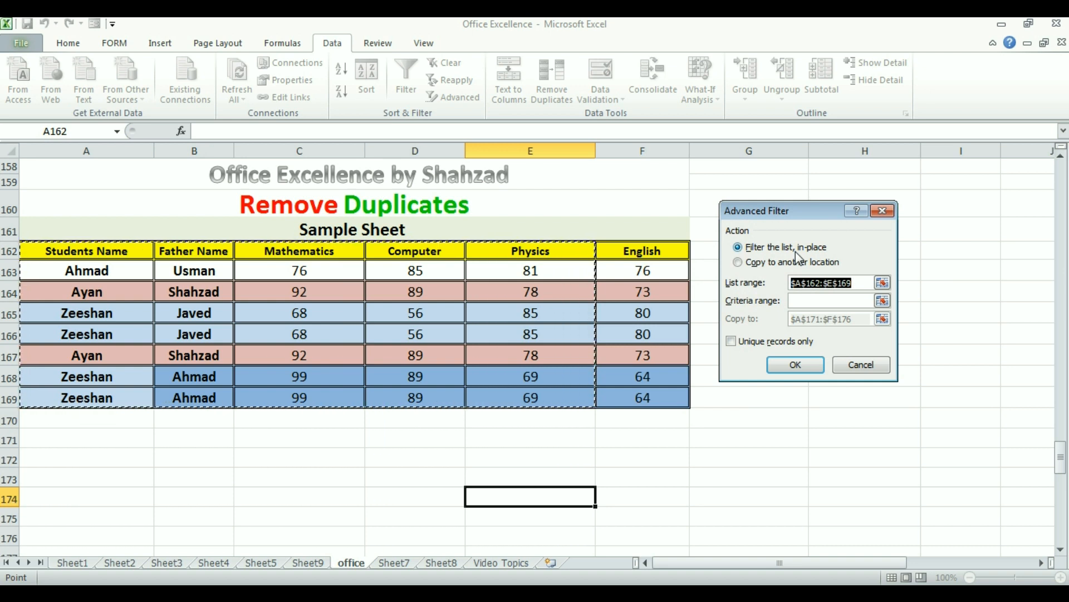
left_click(738, 262)
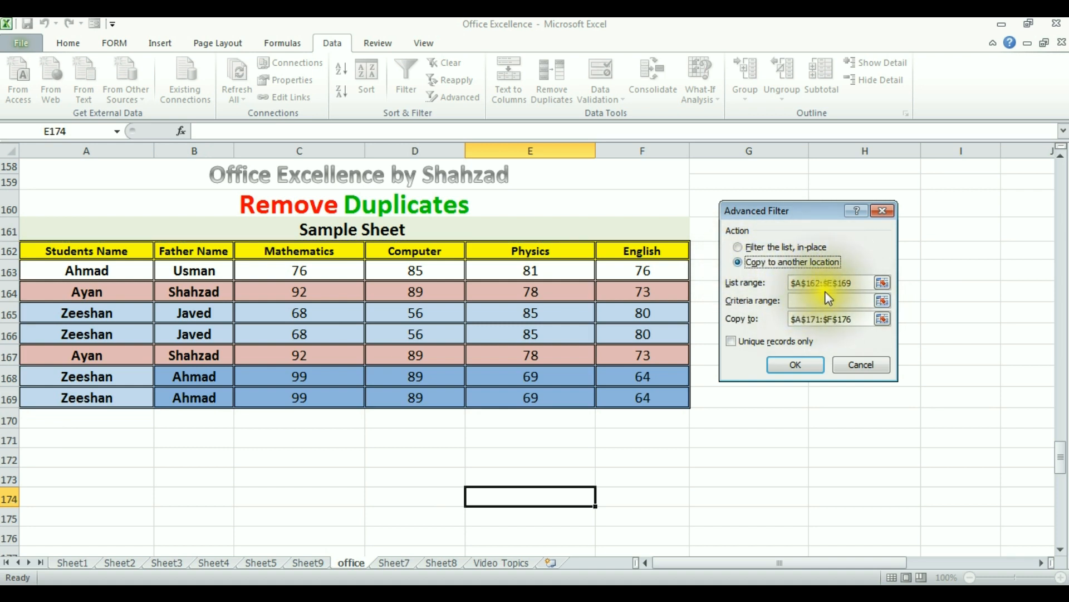
left_click(885, 284)
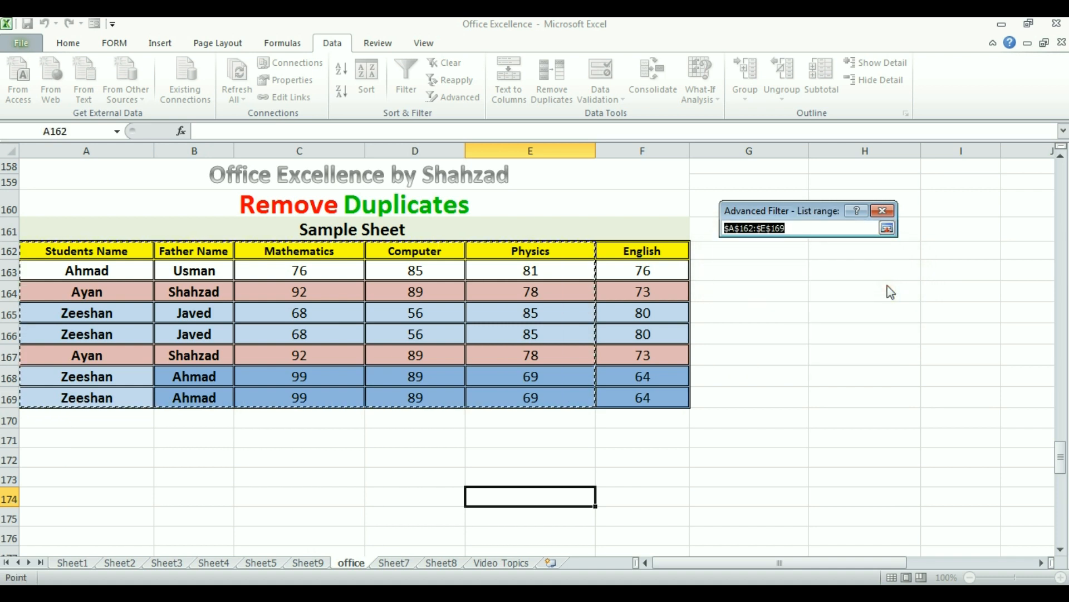
left_click_drag(124, 253, 657, 396)
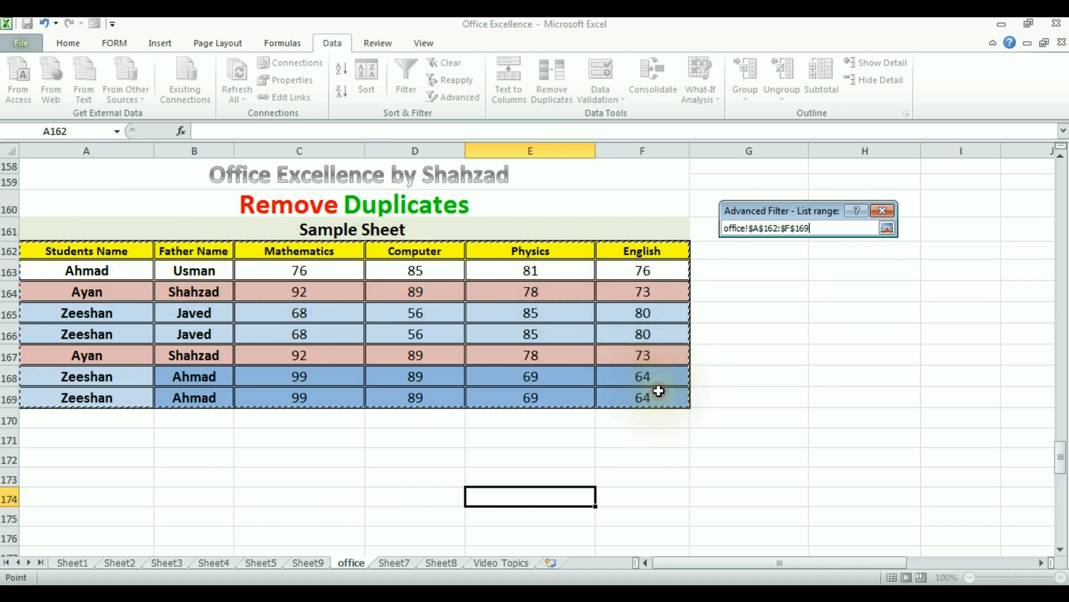
left_click(886, 228)
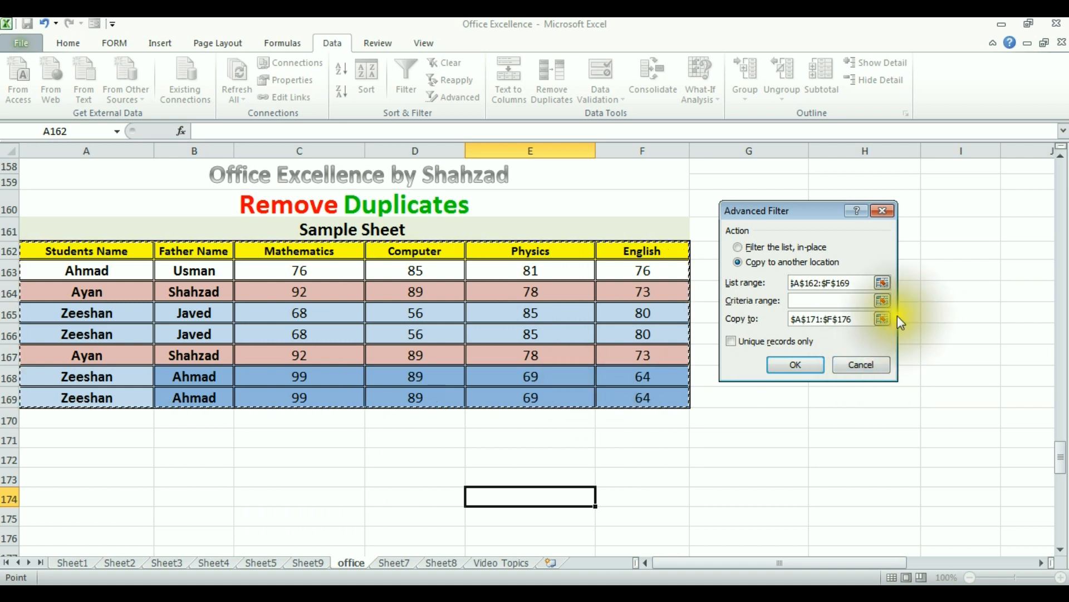
Set the filter's copy destination to A171:F176, restrict it to unique records only and run it.
left_click(883, 319)
left_click_drag(69, 436, 622, 533)
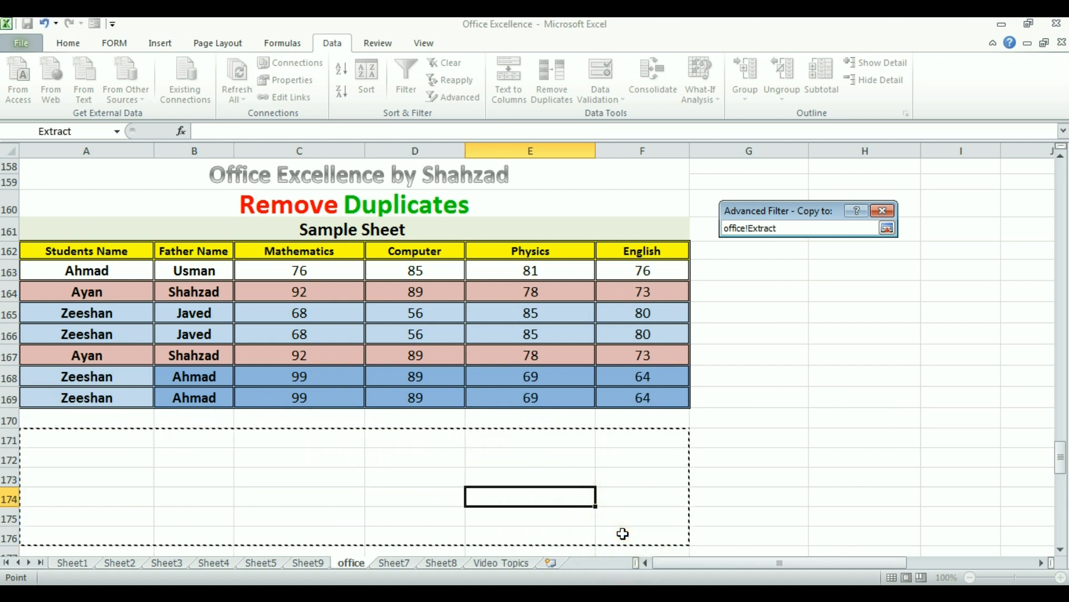
left_click(886, 227)
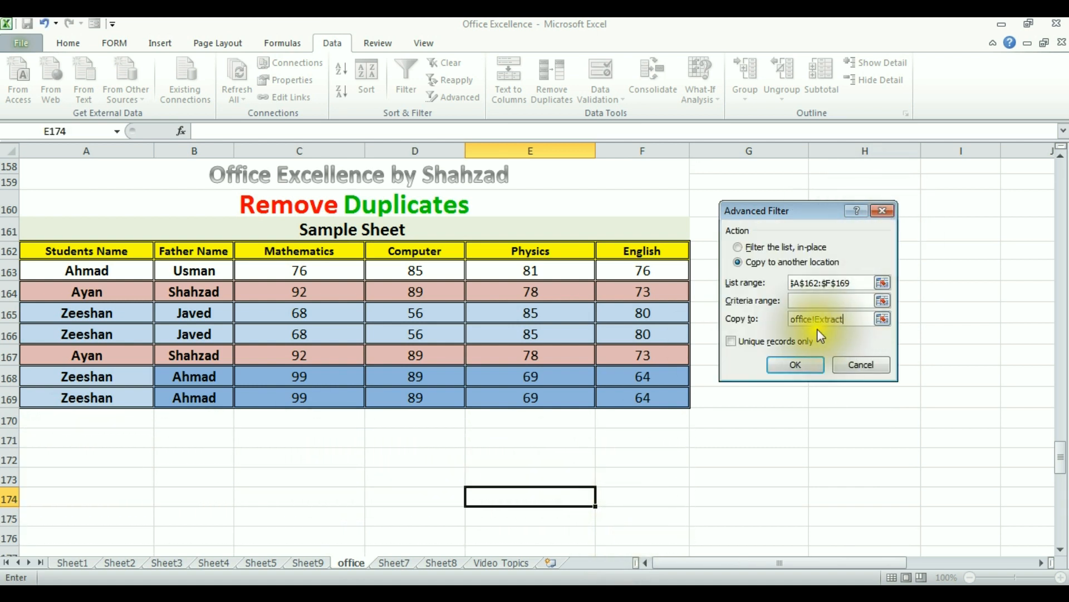
left_click(733, 343)
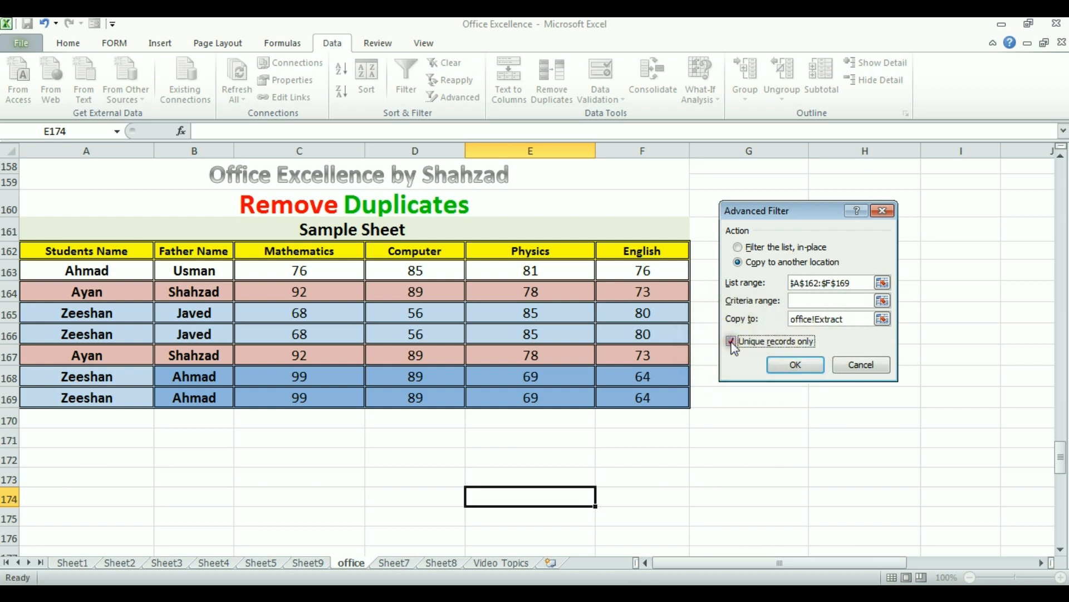
left_click(782, 369)
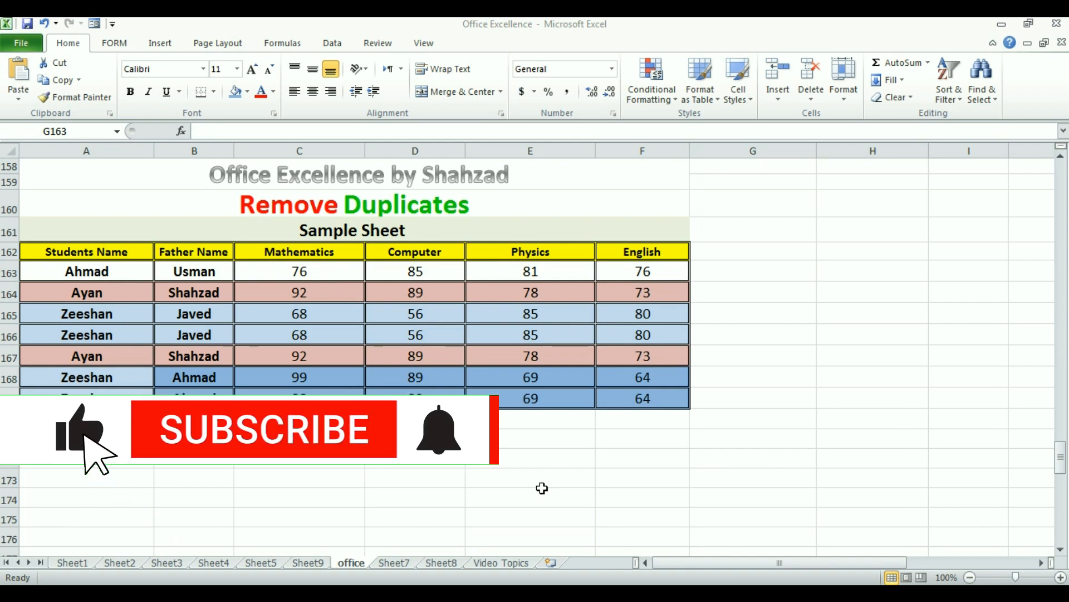
Enter =CONCATENATE(A163,B163,C163,D163,E163,F163) in G163 and fill the formula down to G169.
left_click(745, 264)
left_click(744, 265)
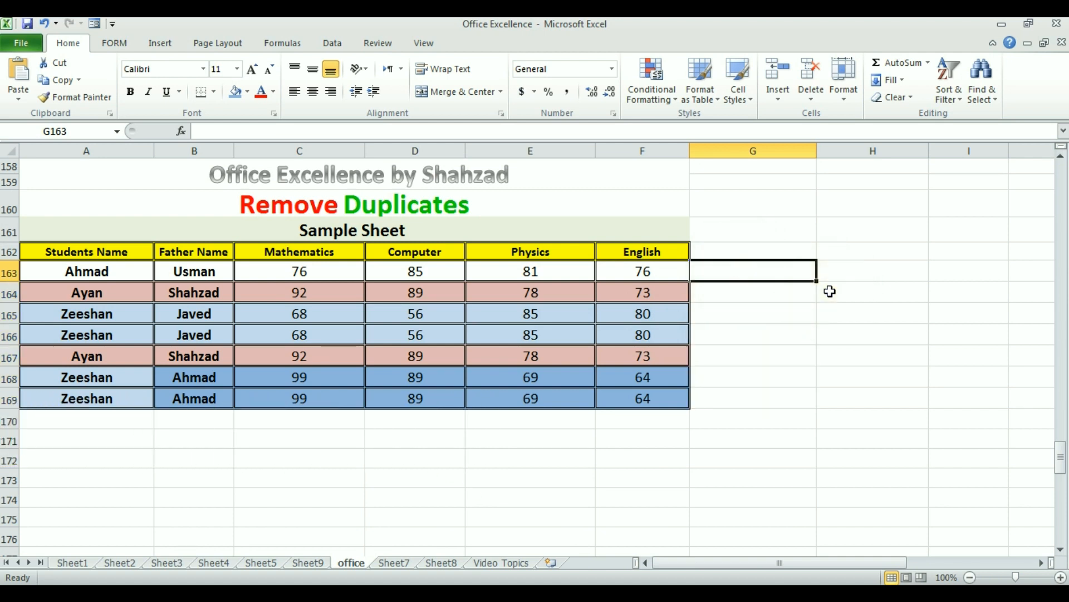
type("=conc")
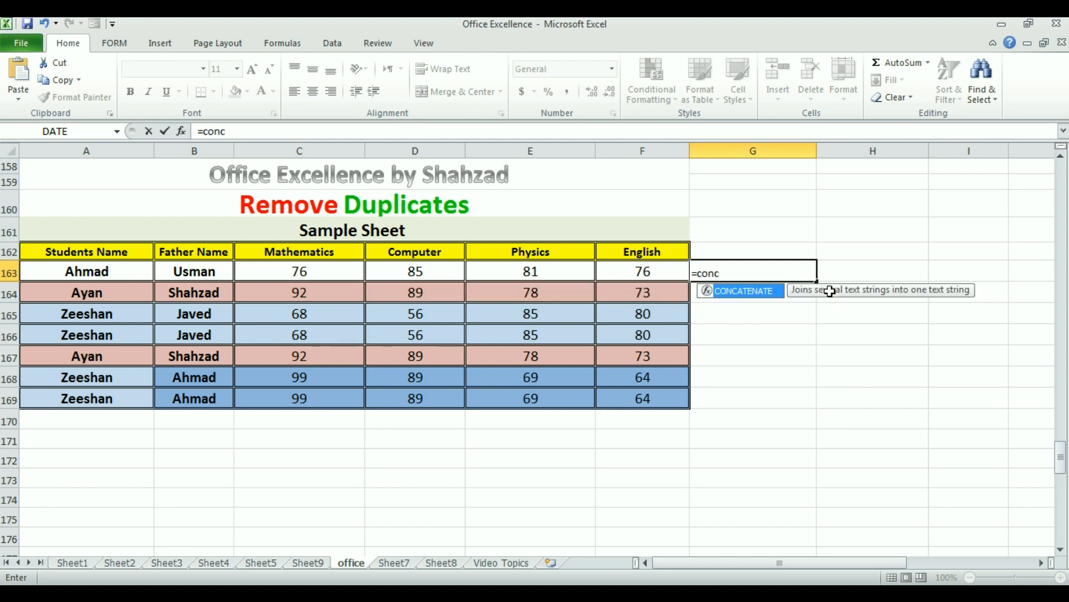
key("Tab")
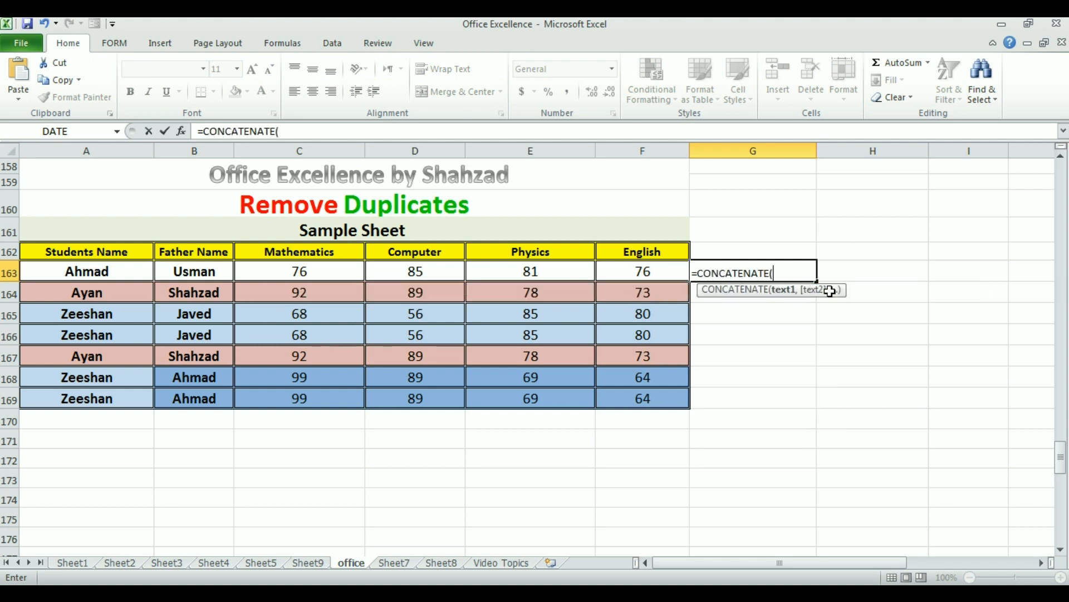
key("Left")
key("Left")
key("Left")
key("Left")
key("Left")
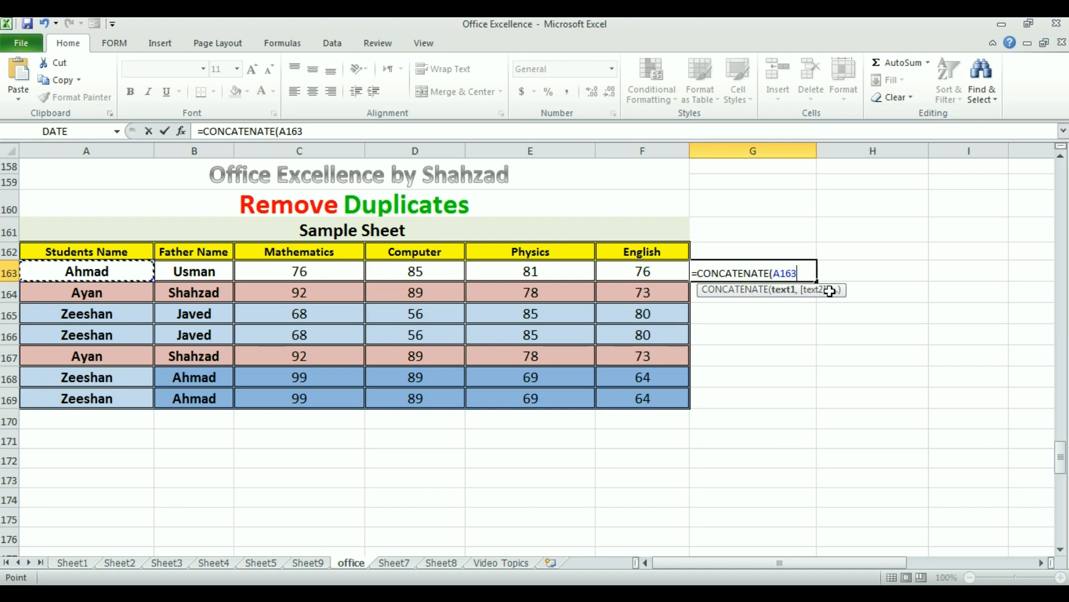
type(",")
key("Left")
key("Left")
key("Left")
key("Left")
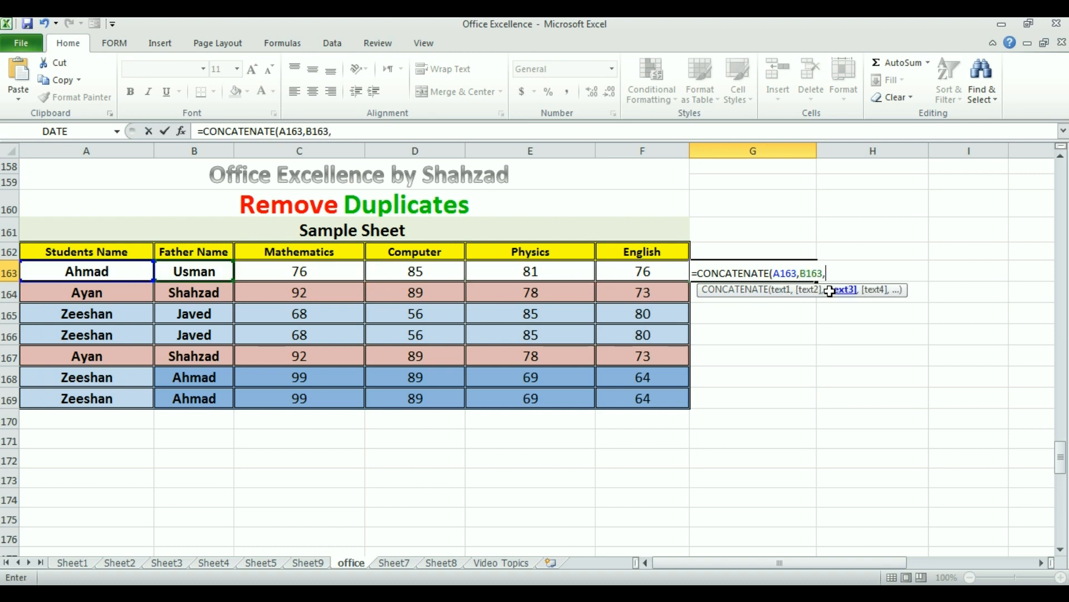
key("Left")
key("Left")
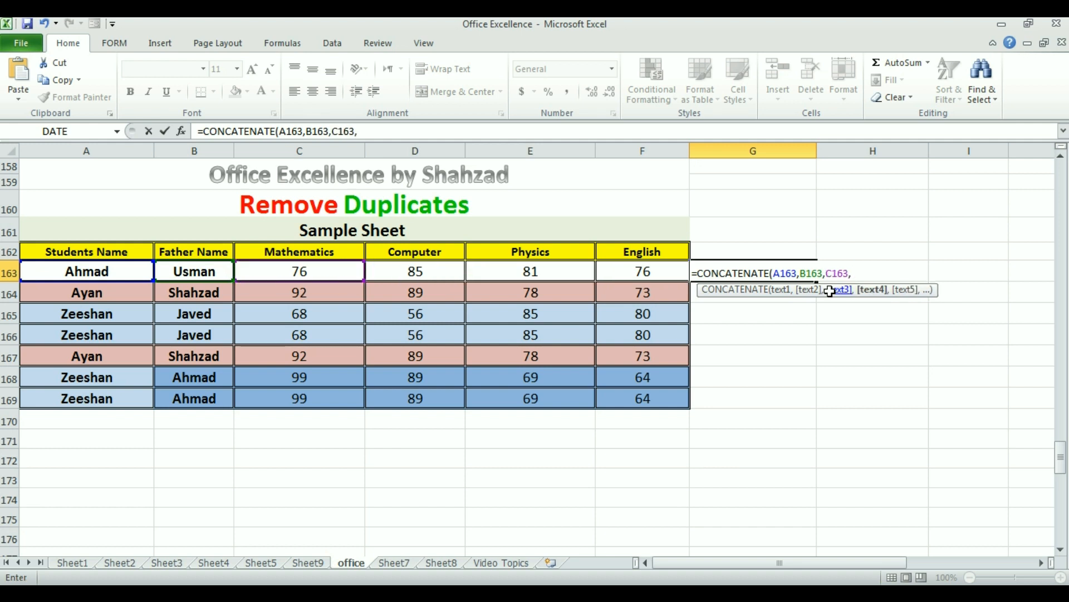
key("Left")
key("Left")
key("Left")
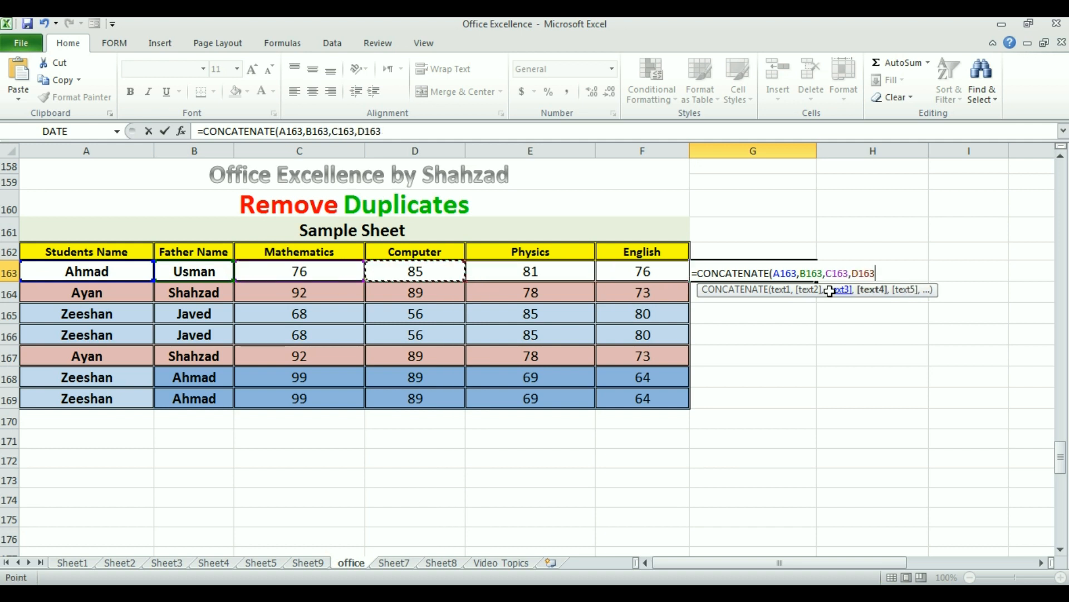
type(",")
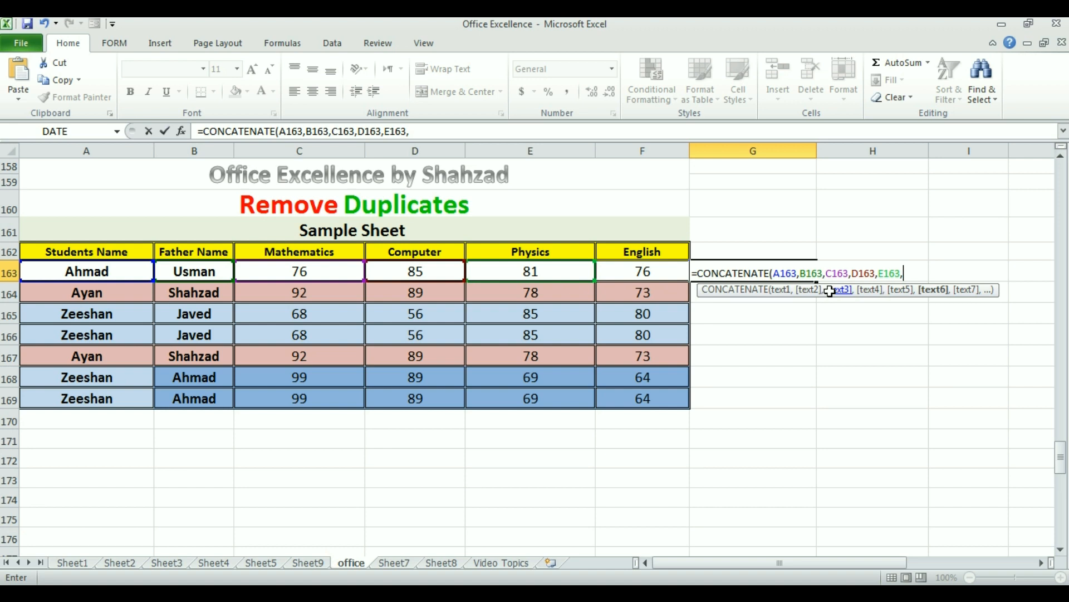
type(")")
key("Return")
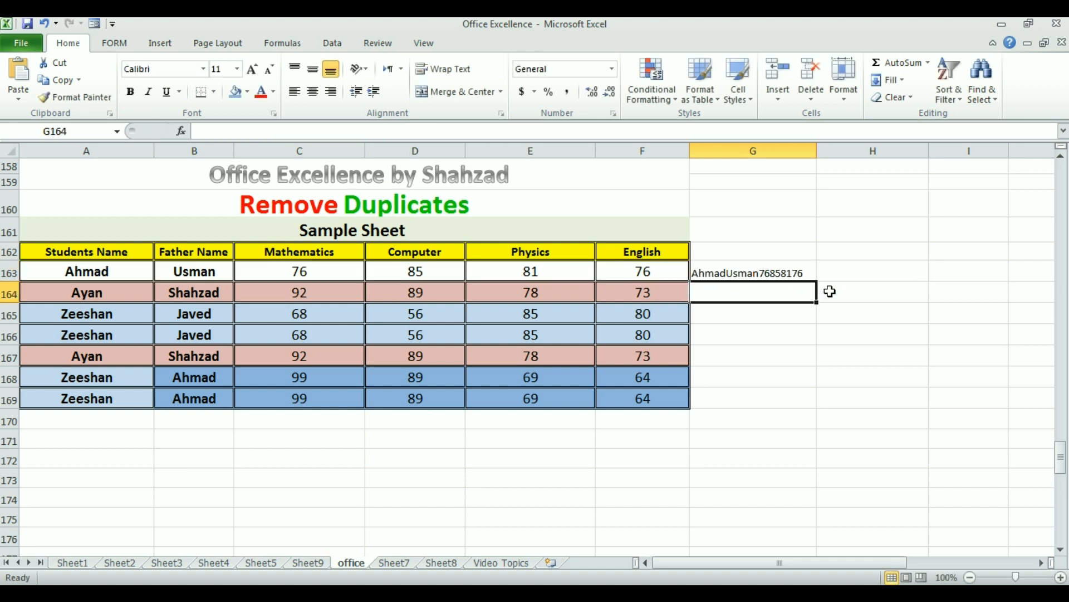
key("Up")
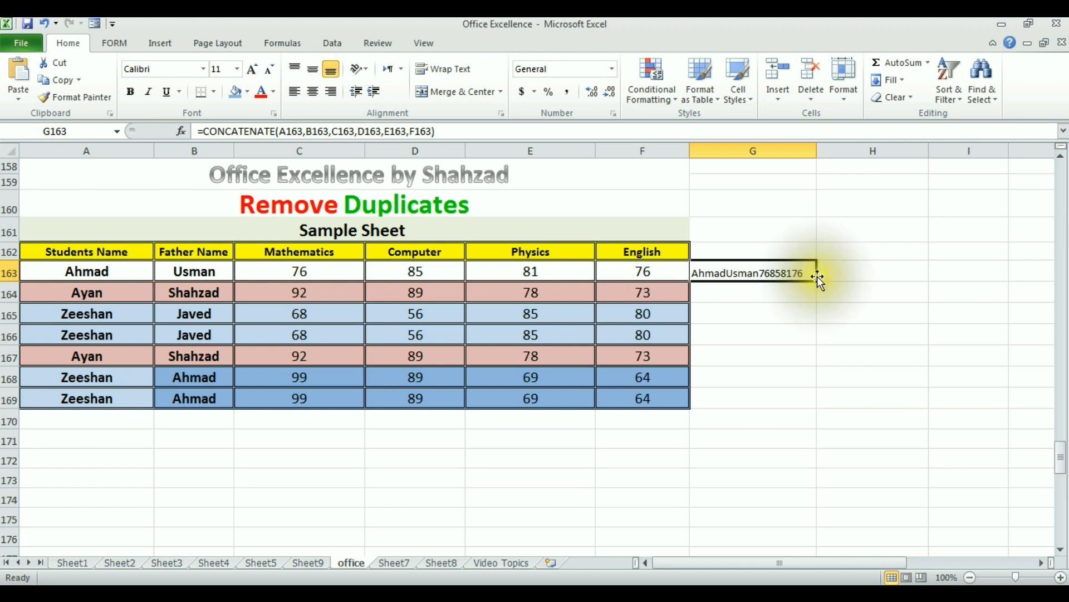
double_click(816, 283)
Write the formula =countif(G163:G163,G163) in H163 to count occurrences of the joined text.
left_click(854, 269)
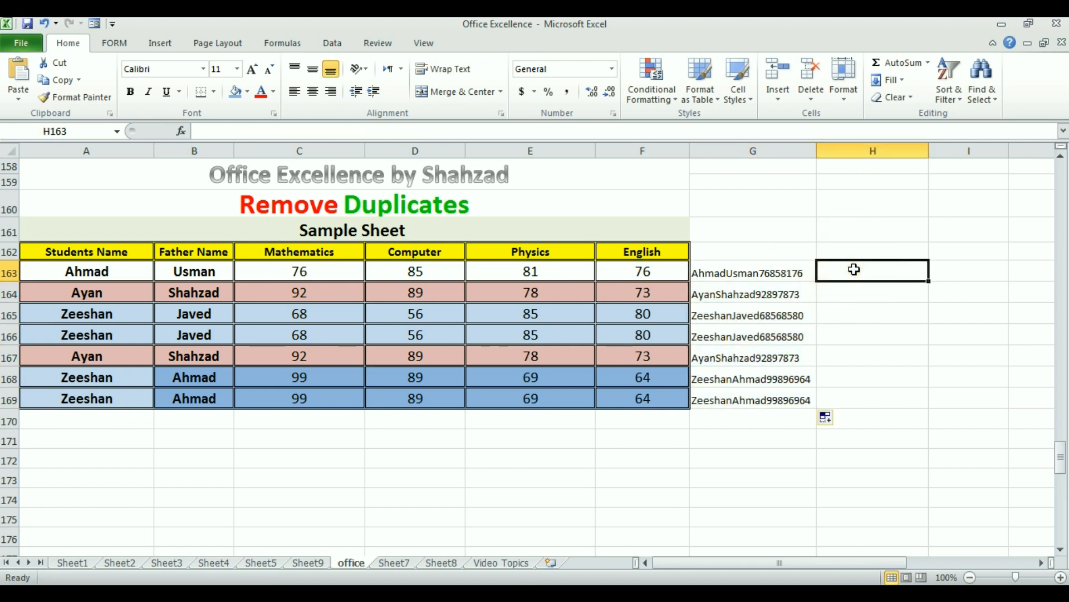
type("=")
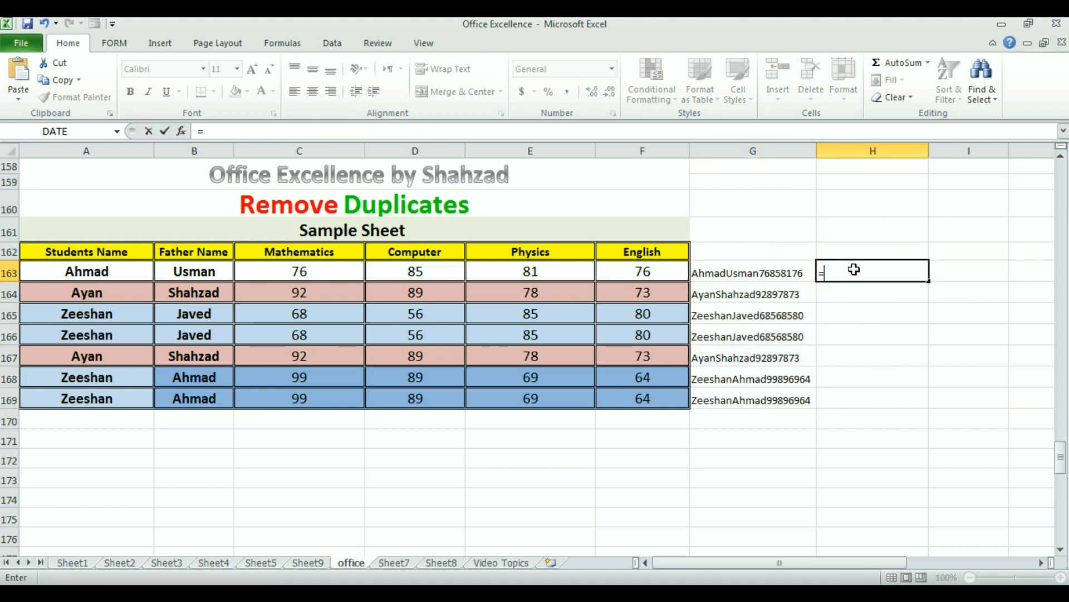
type("countif(")
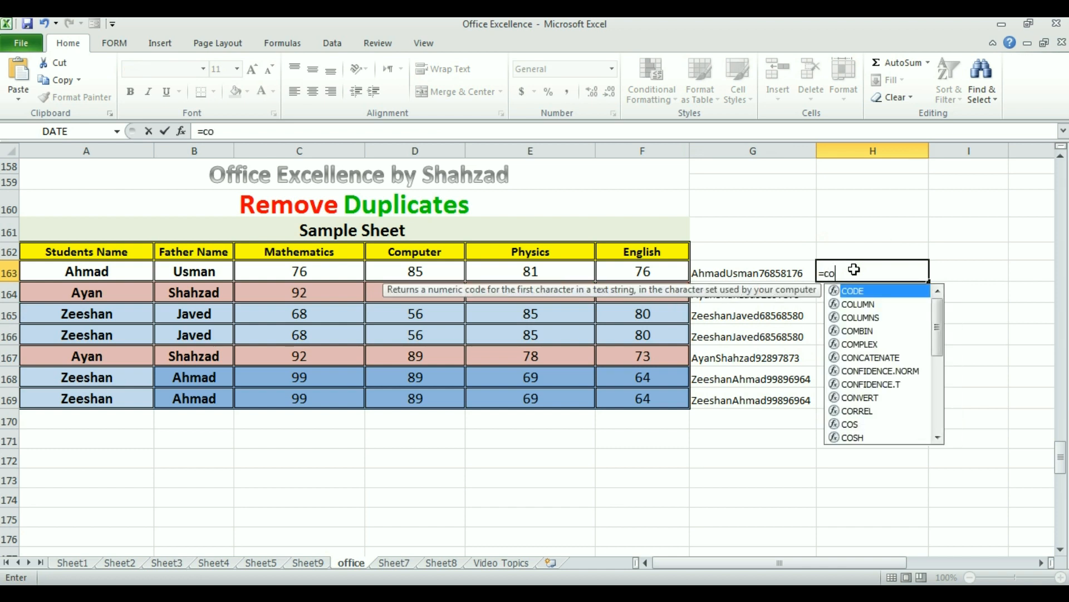
left_click(787, 271)
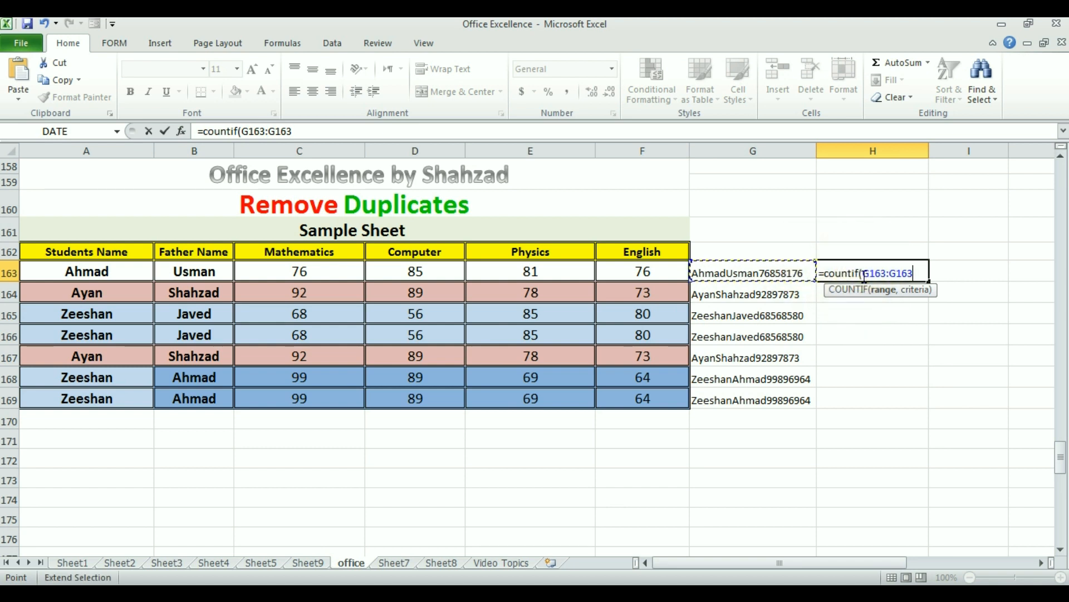
left_click(797, 271)
type(")")
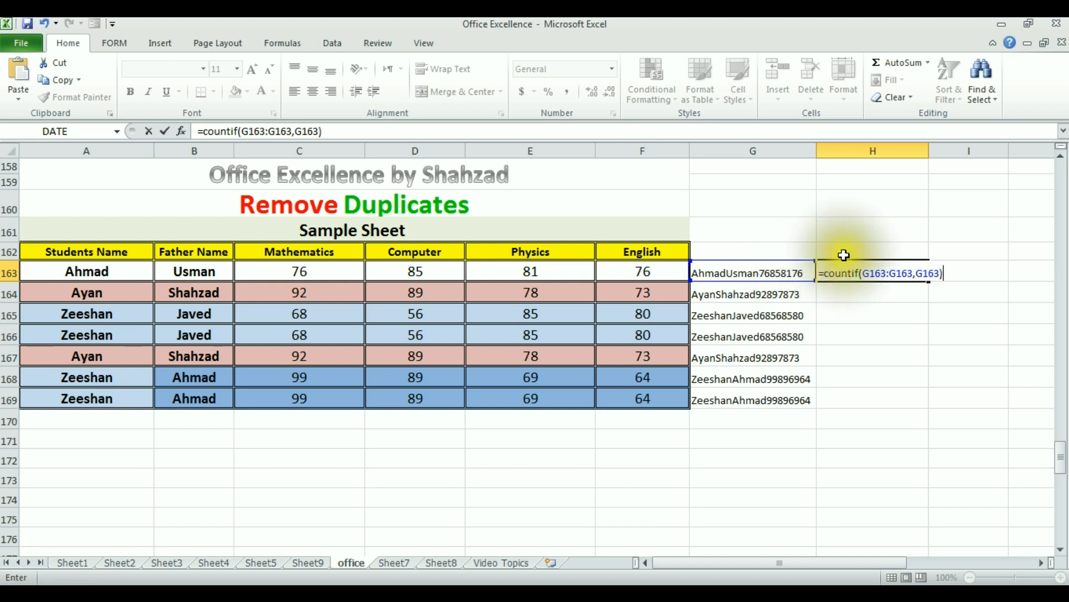
Lock the row of the range's starting reference in H163 so the formula reads =COUNTIF(G$163:G163,G163).
left_click(872, 273)
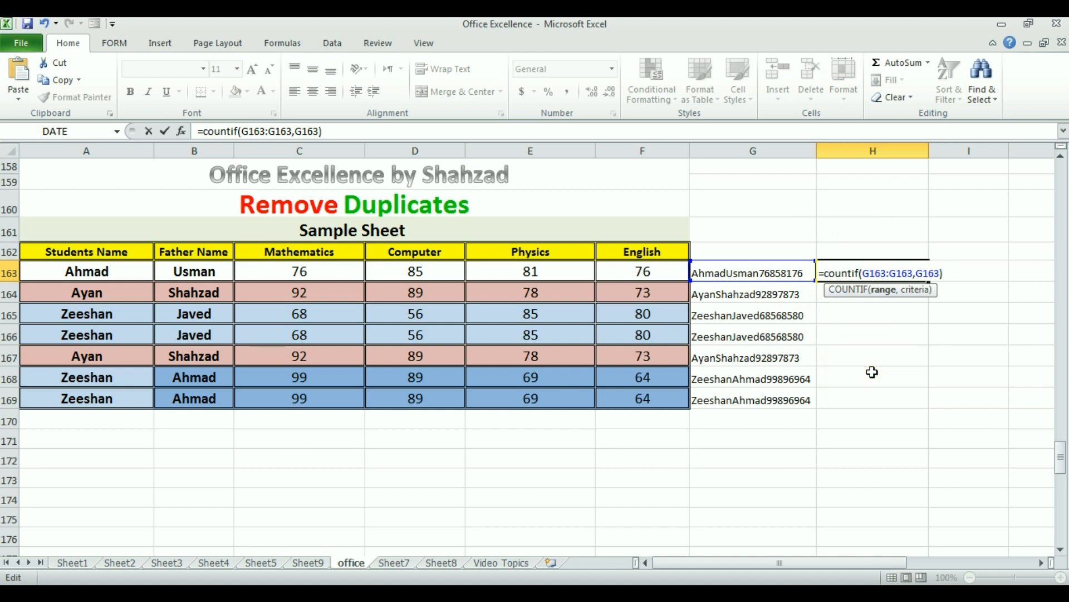
key("F4")
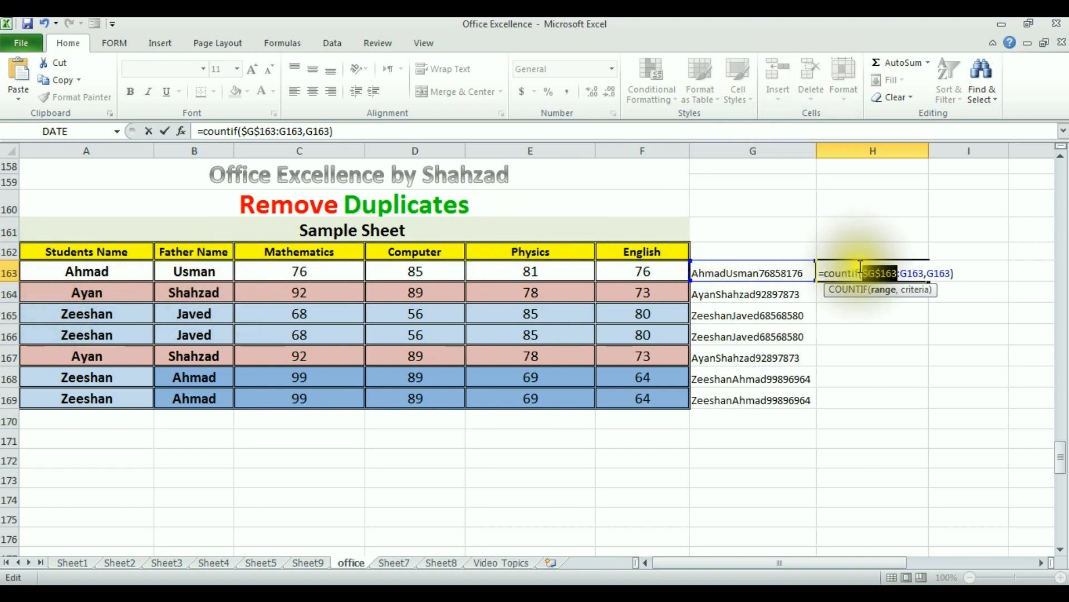
key("F4")
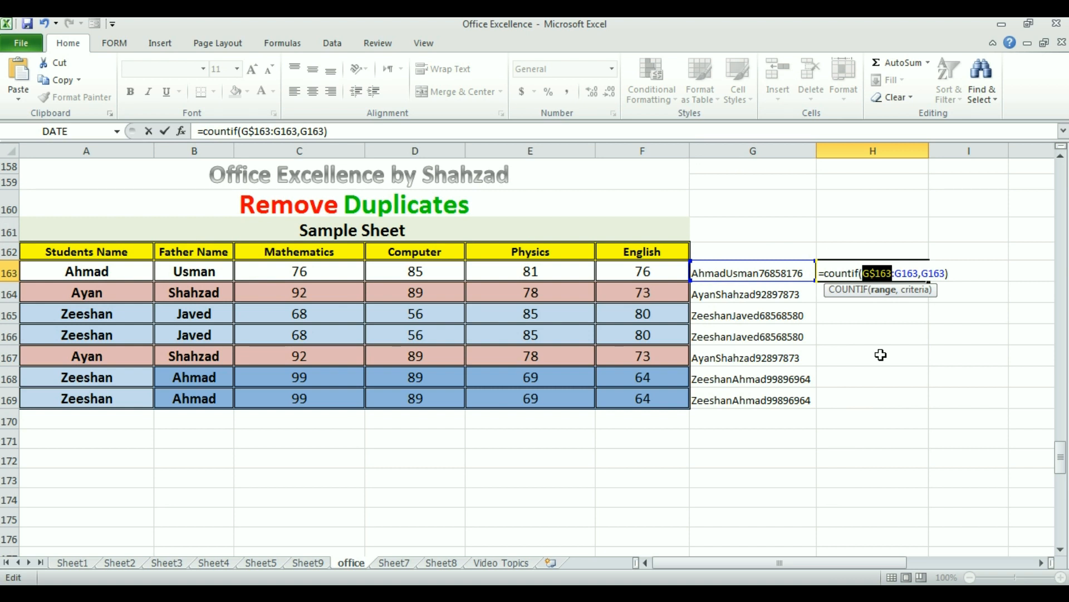
key("Return")
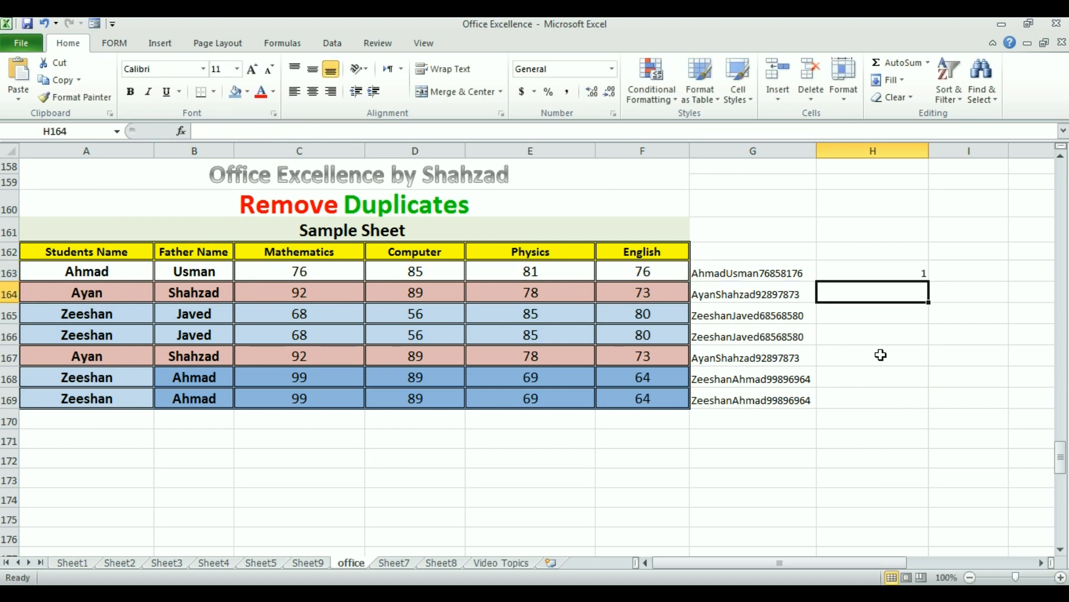
Fill the COUNTIF formula from H163 down to H169.
key("Up")
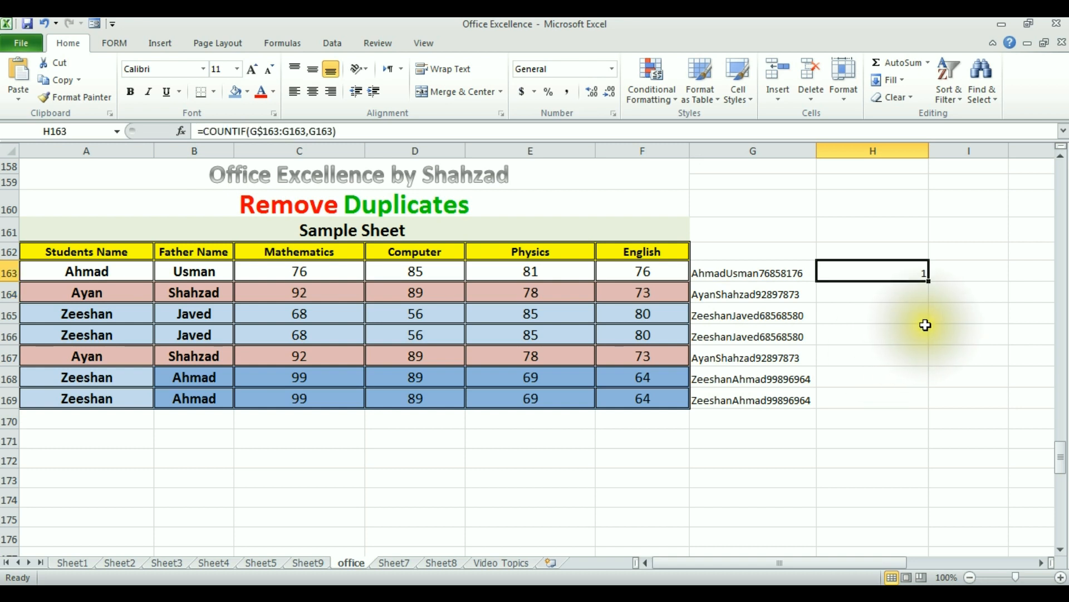
left_click(931, 284)
left_click(925, 278)
double_click(927, 280)
left_click(942, 312)
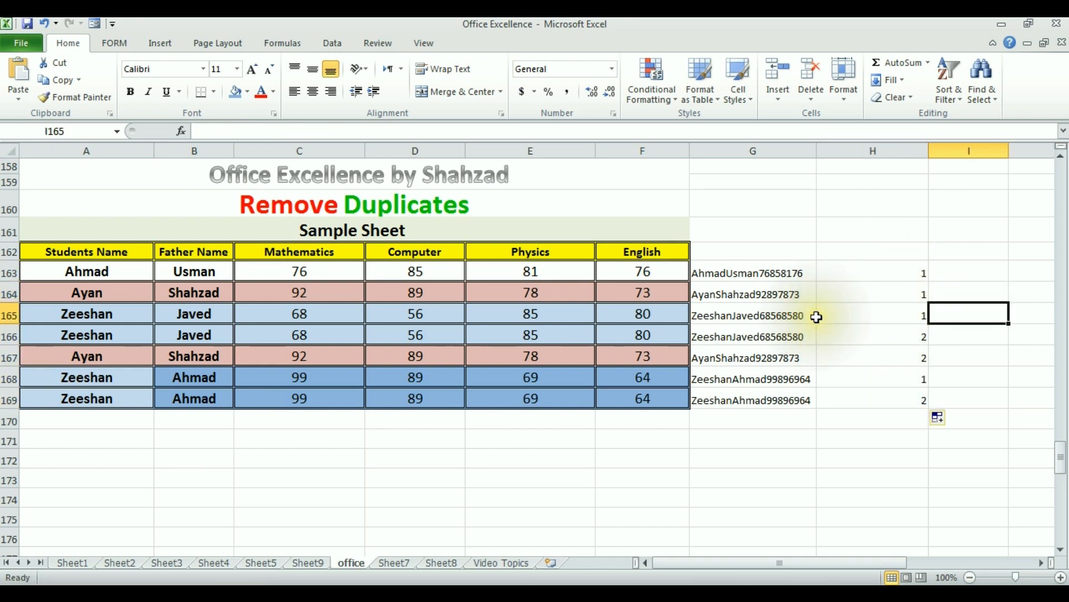
Compare the joined texts in G164:G169 with their occurrence counts in column H to identify repeated rows.
left_click(780, 296)
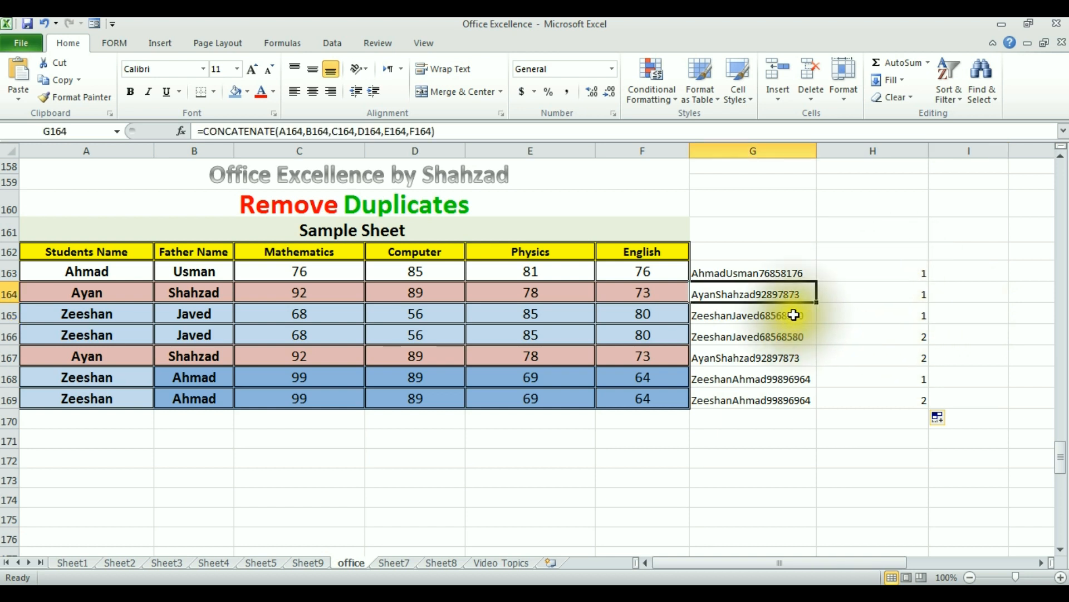
left_click(795, 316)
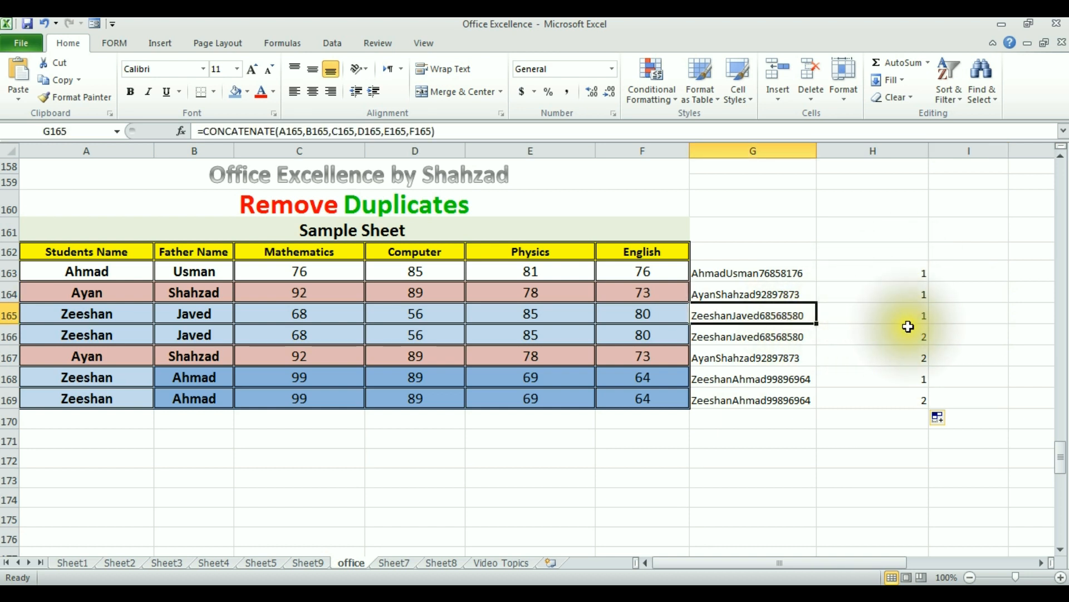
left_click(791, 337)
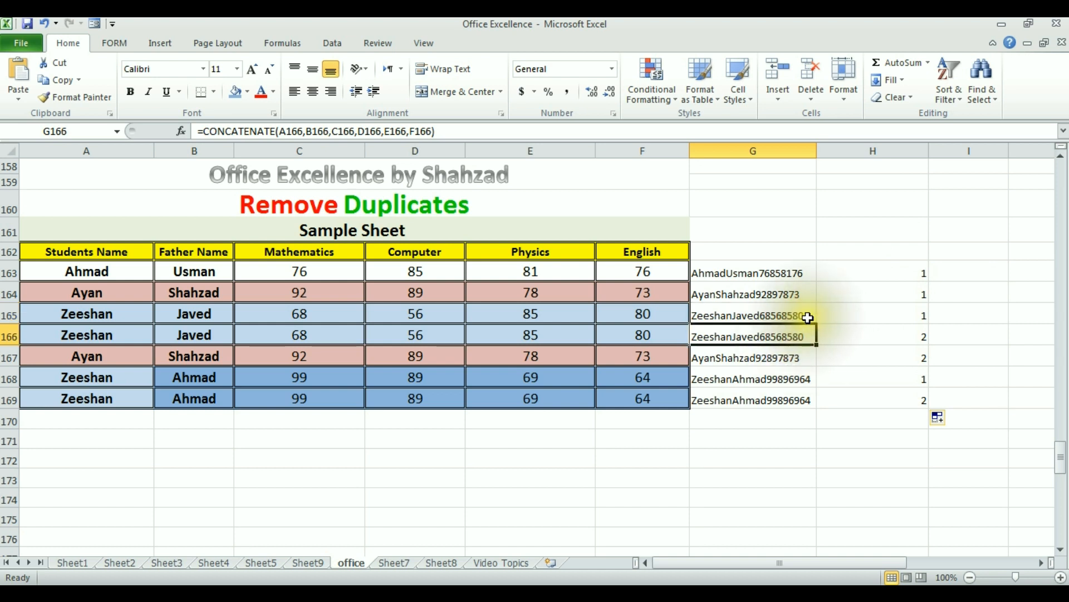
left_click(808, 317)
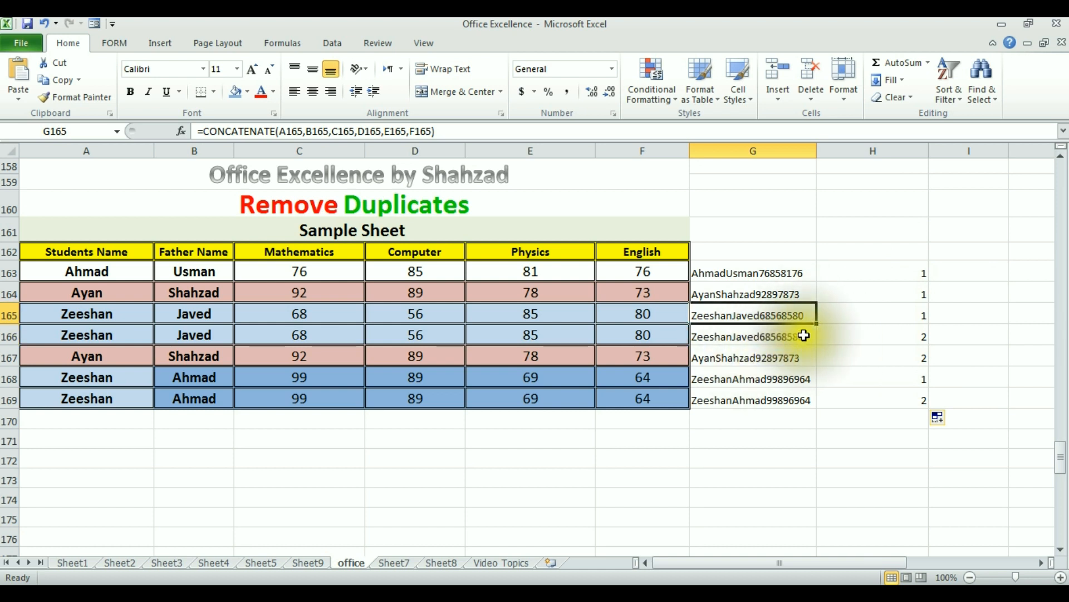
left_click(809, 338)
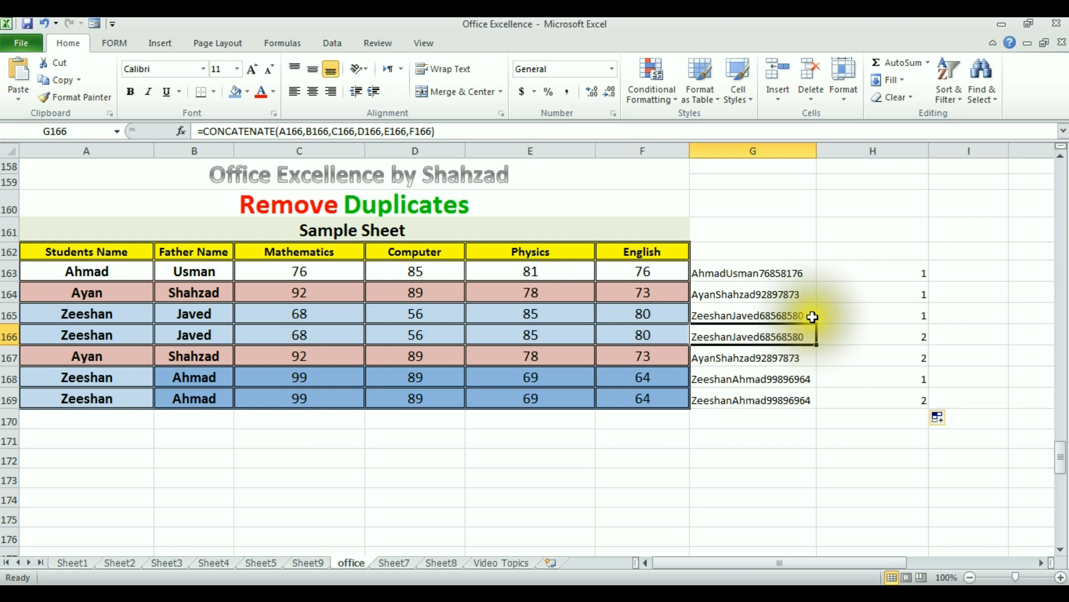
left_click(805, 336)
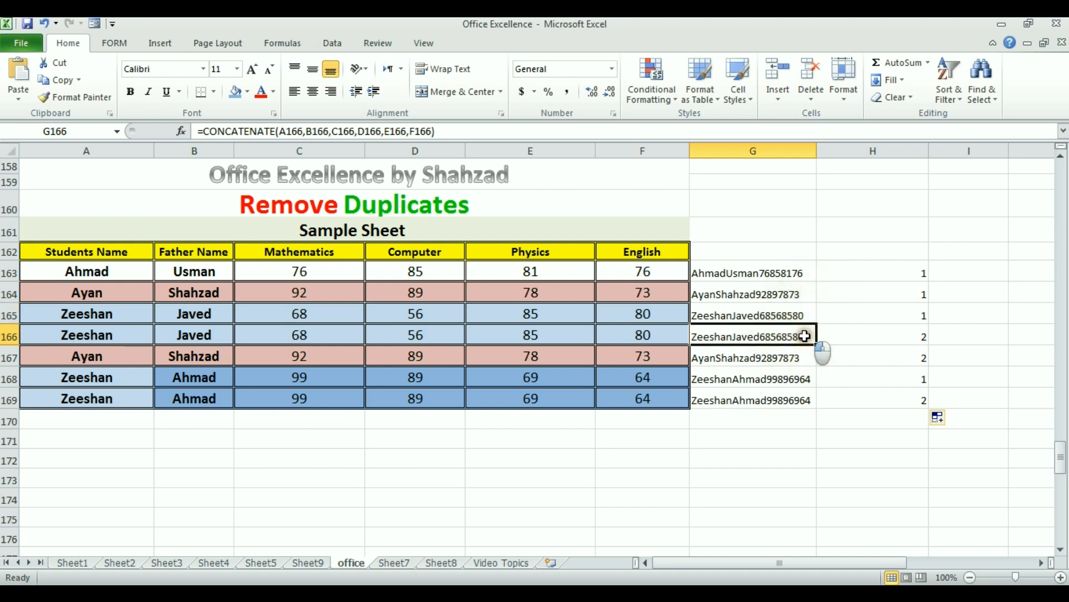
left_click(919, 337)
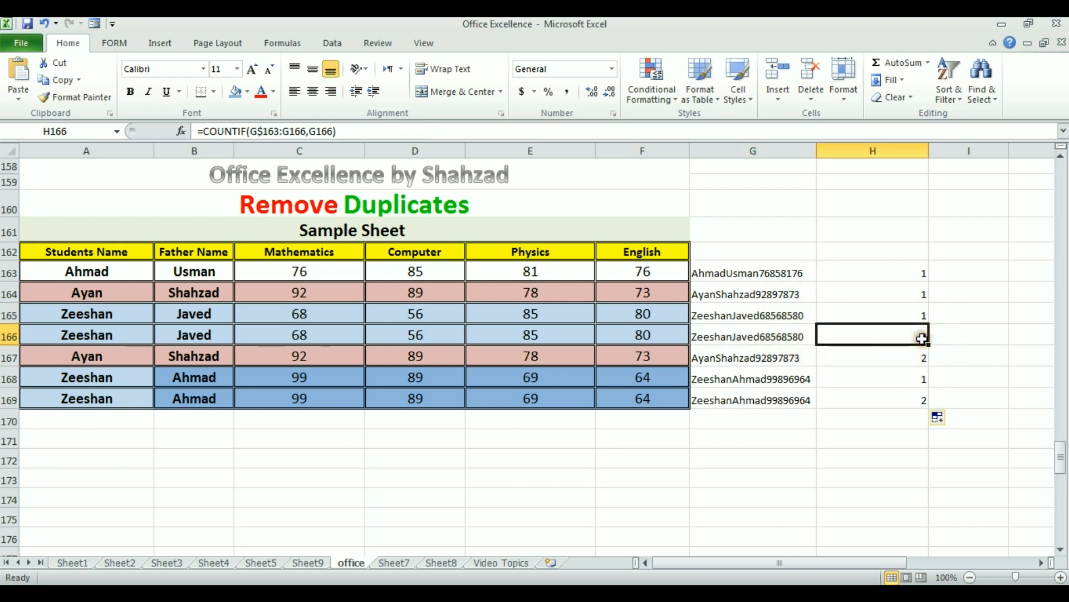
left_click(780, 360)
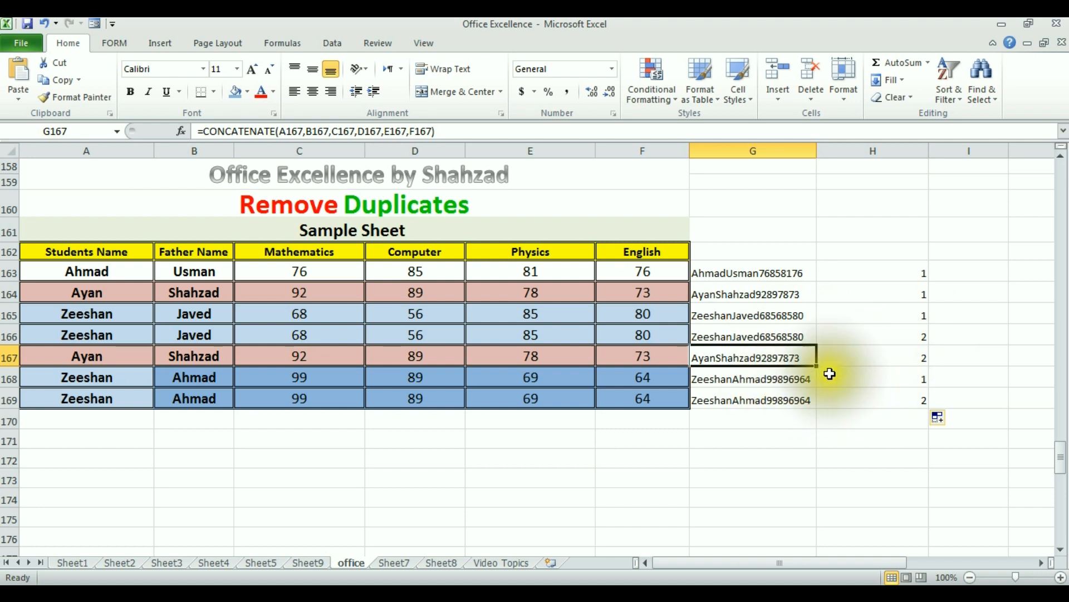
left_click(802, 378)
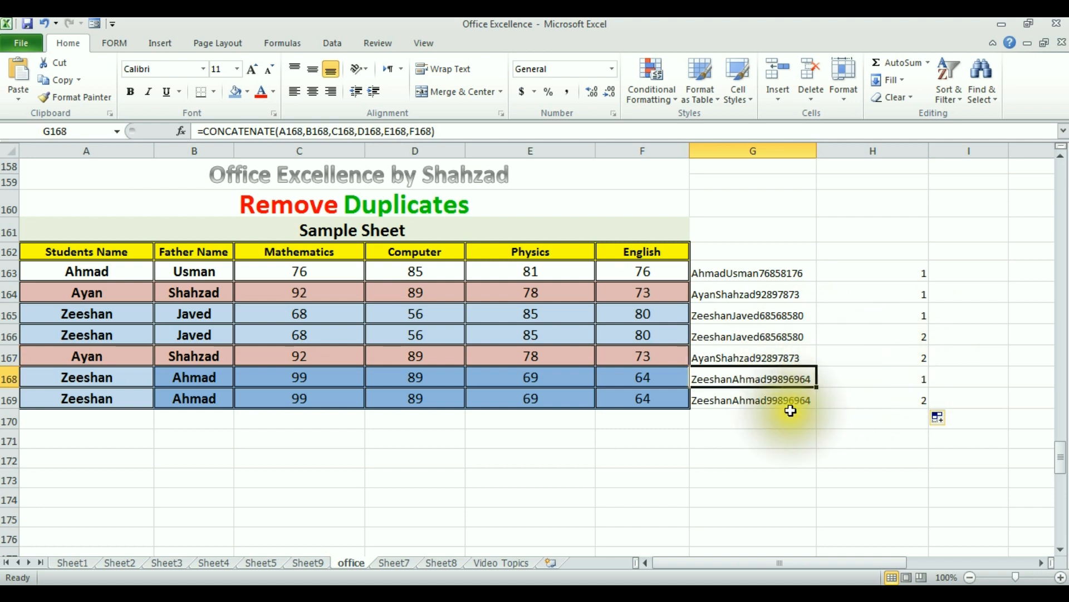
left_click(793, 351)
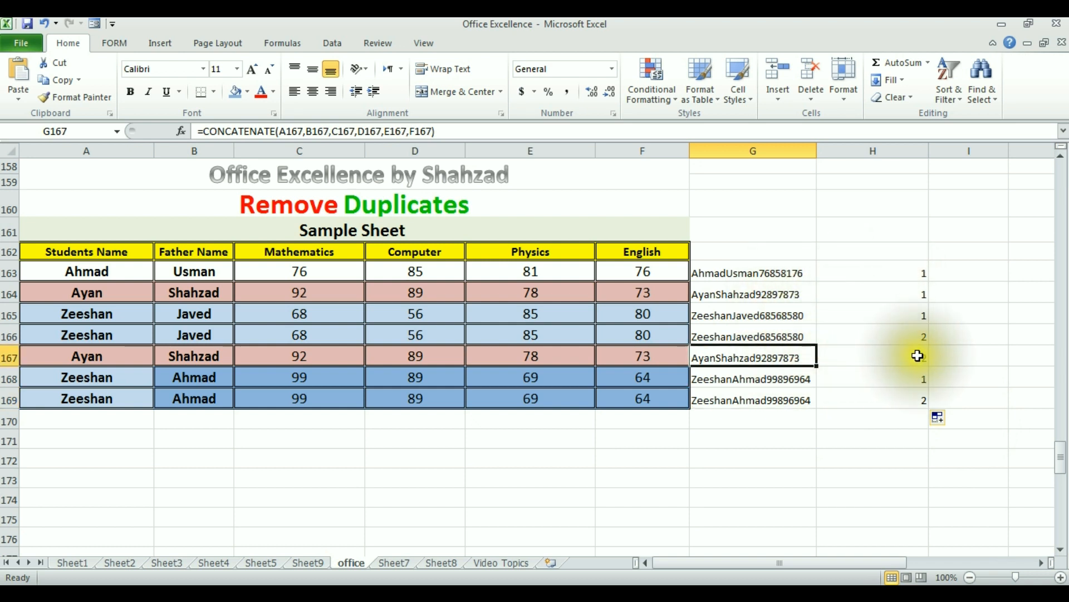
left_click(818, 390)
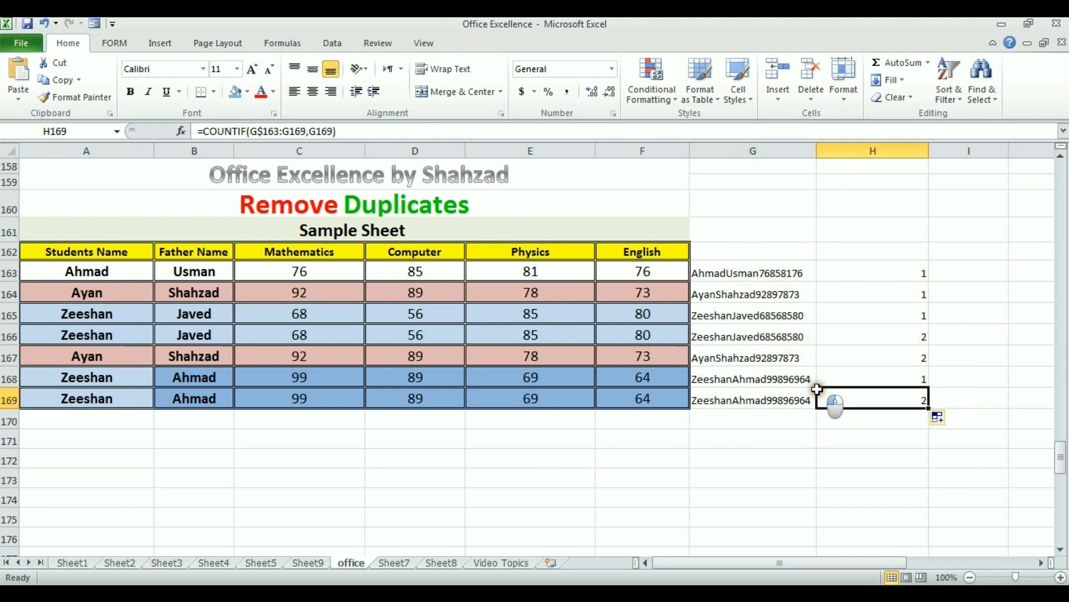
Turn on filtering for the data and filter column H to show only rows with the value 1.
left_click(340, 44)
left_click(407, 78)
left_click(920, 209)
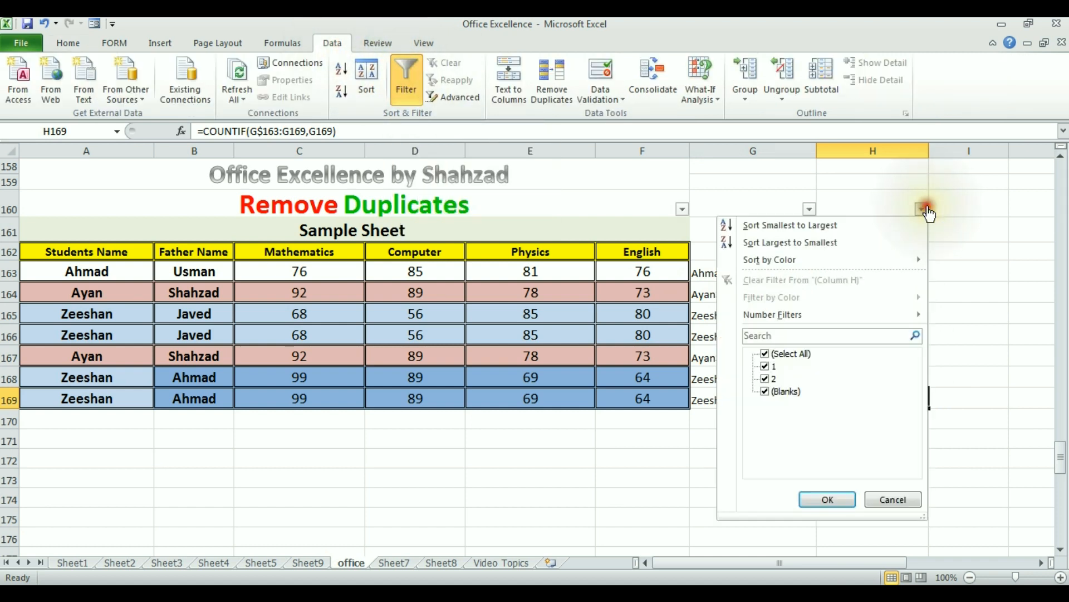
left_click(766, 354)
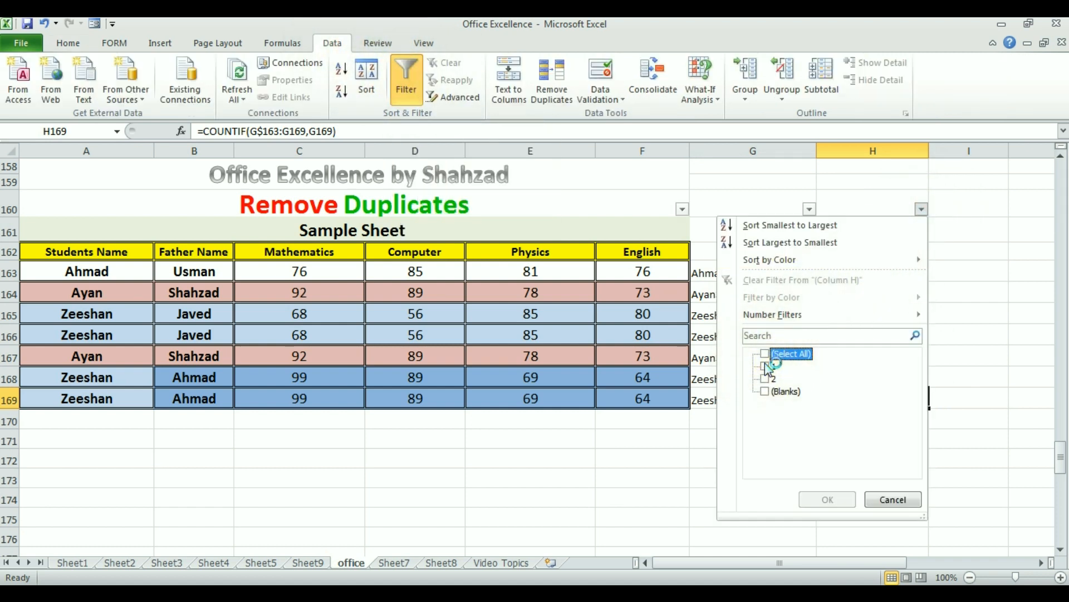
left_click(766, 367)
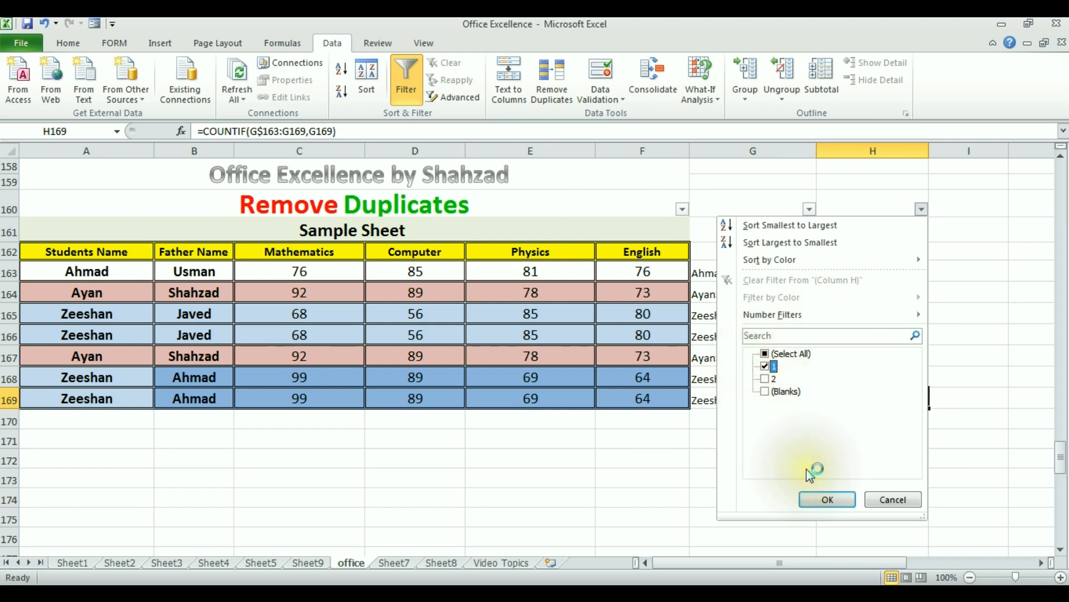
left_click(824, 500)
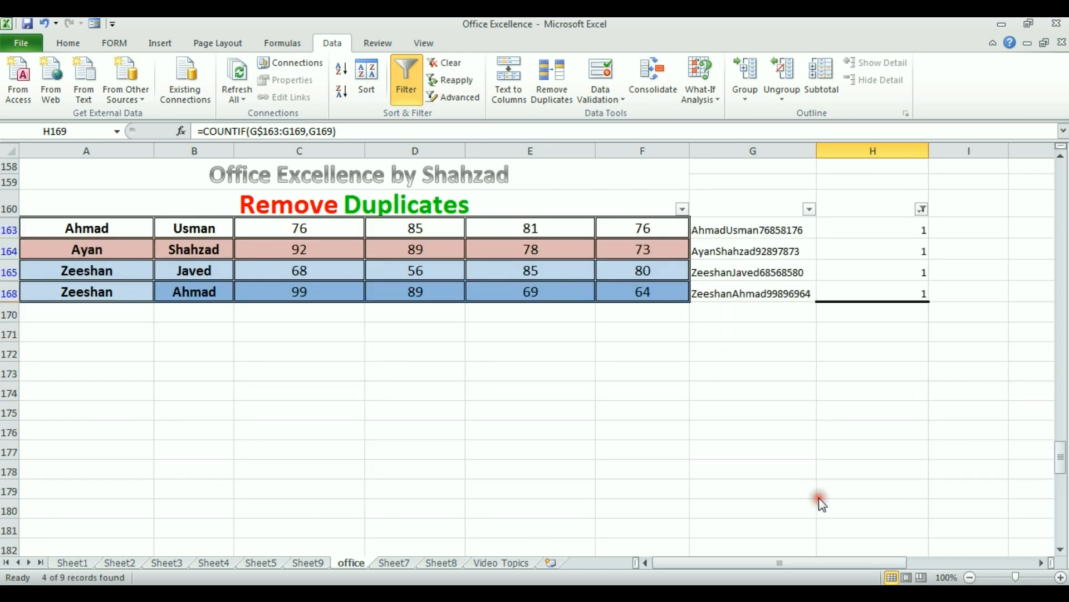
left_click(644, 453)
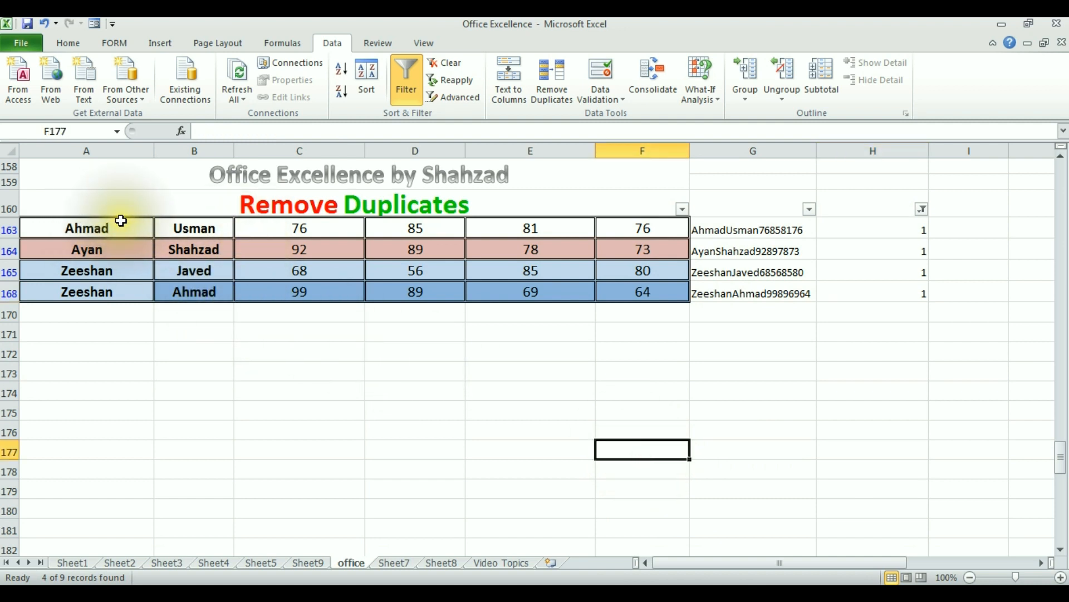
Copy only the visible cells of the filtered rows in A163:H168 and paste them starting at A172.
left_click_drag(132, 228, 861, 293)
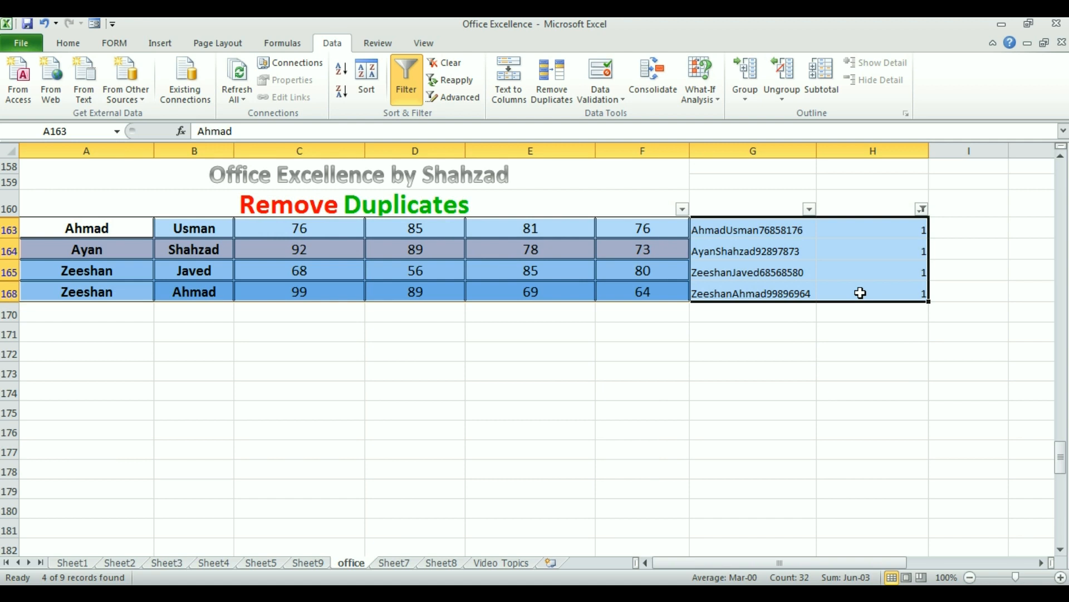
key("alt+semicolon")
key("ctrl+c")
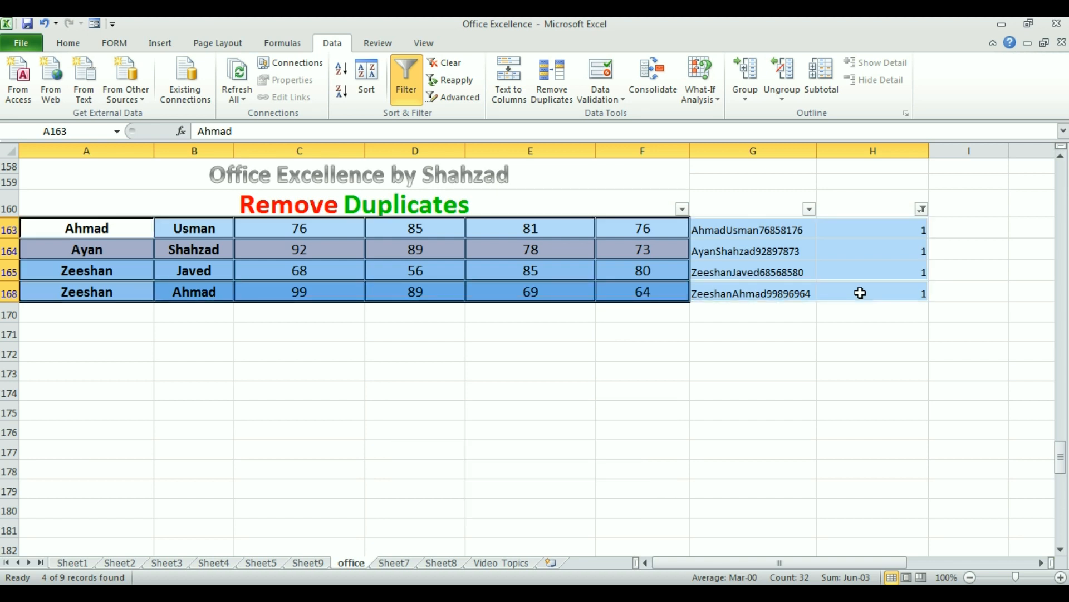
key("ctrl+c")
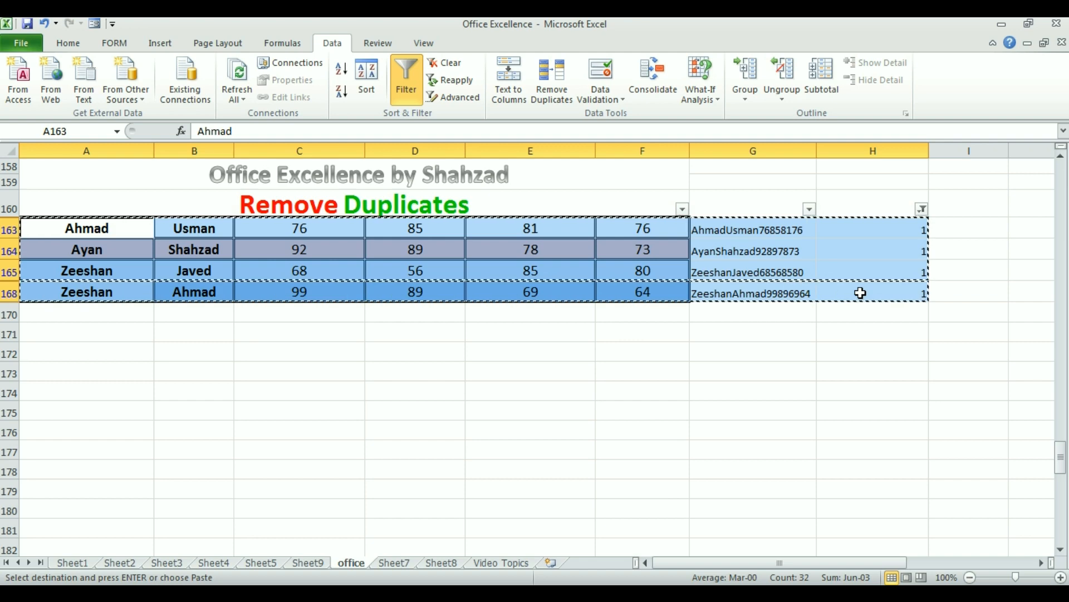
left_click(100, 352)
key("ctrl+v")
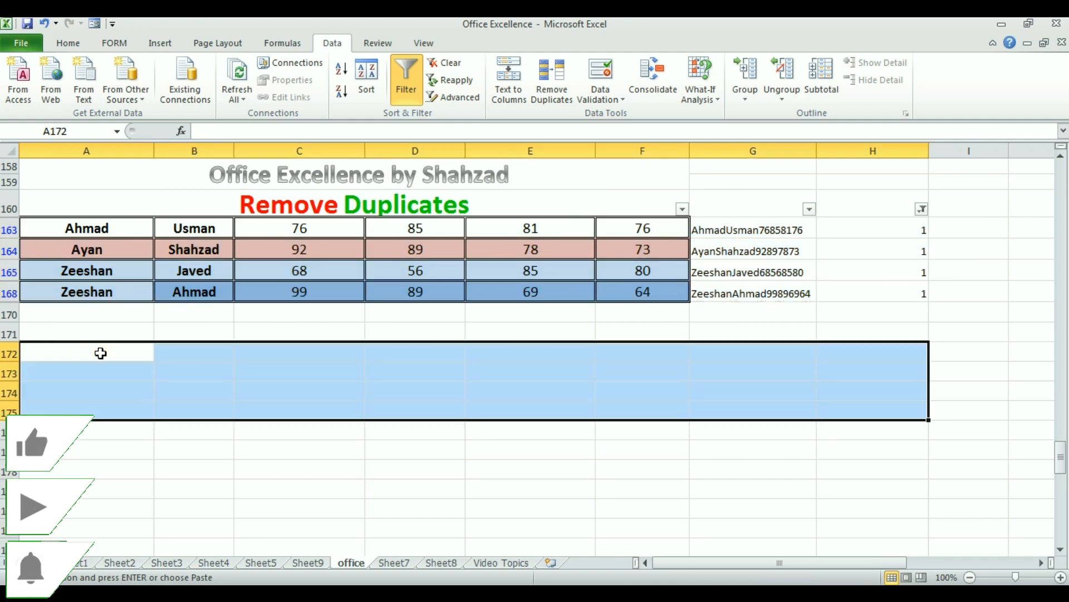